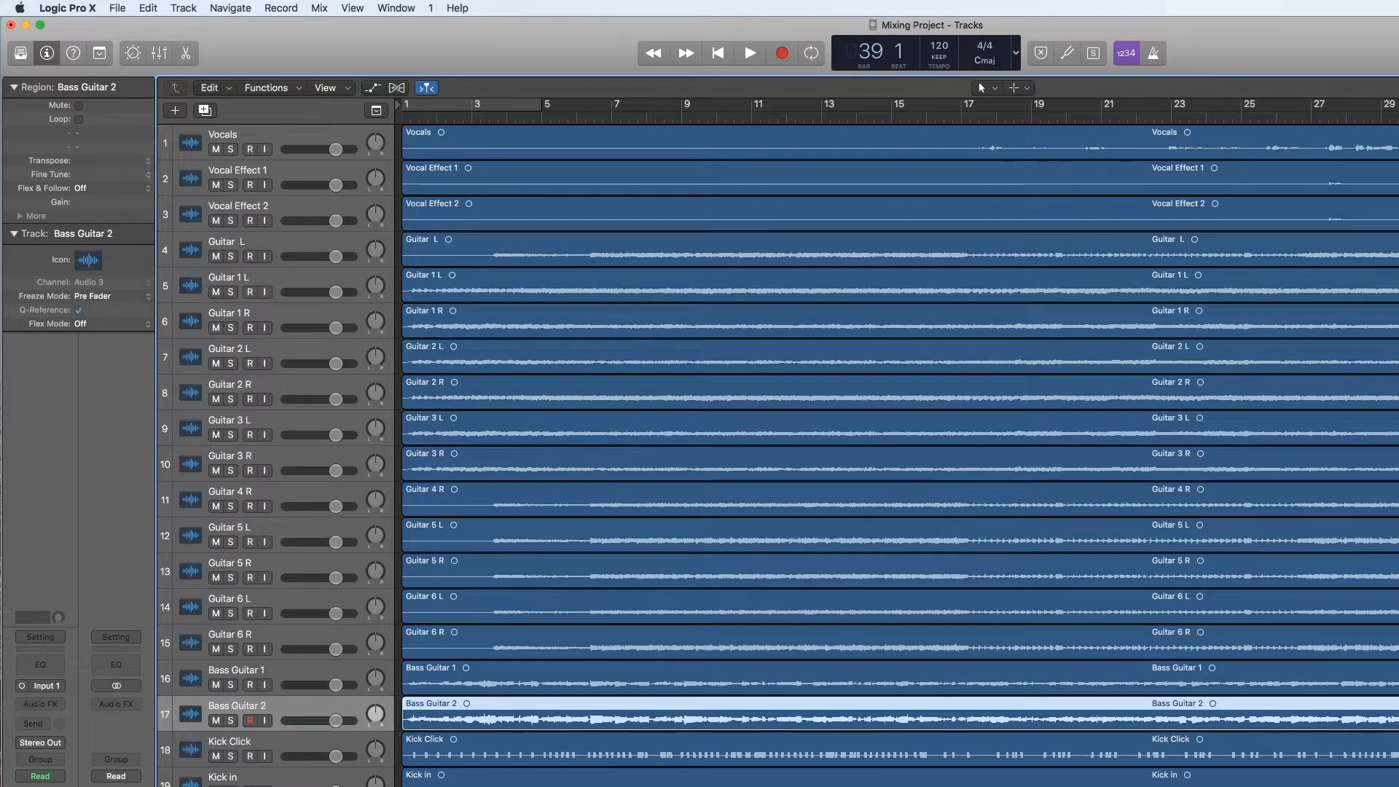
Step: Return the playhead to the project start and survey all tracks in the arrangement and their channels in the mixer
key(Return)
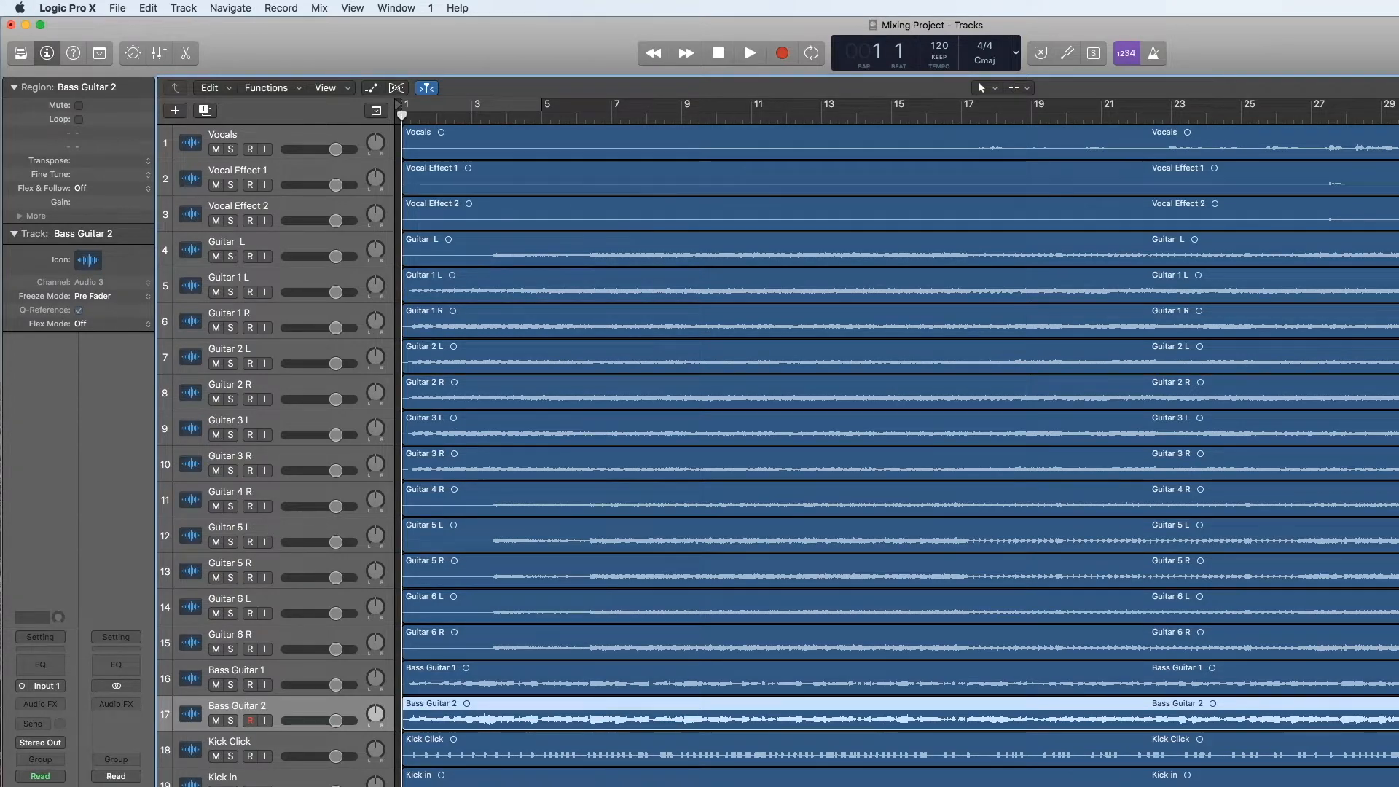
key(super+Up)
key(super+Up)
key(super+Up)
key(super+Up)
key(super+Up)
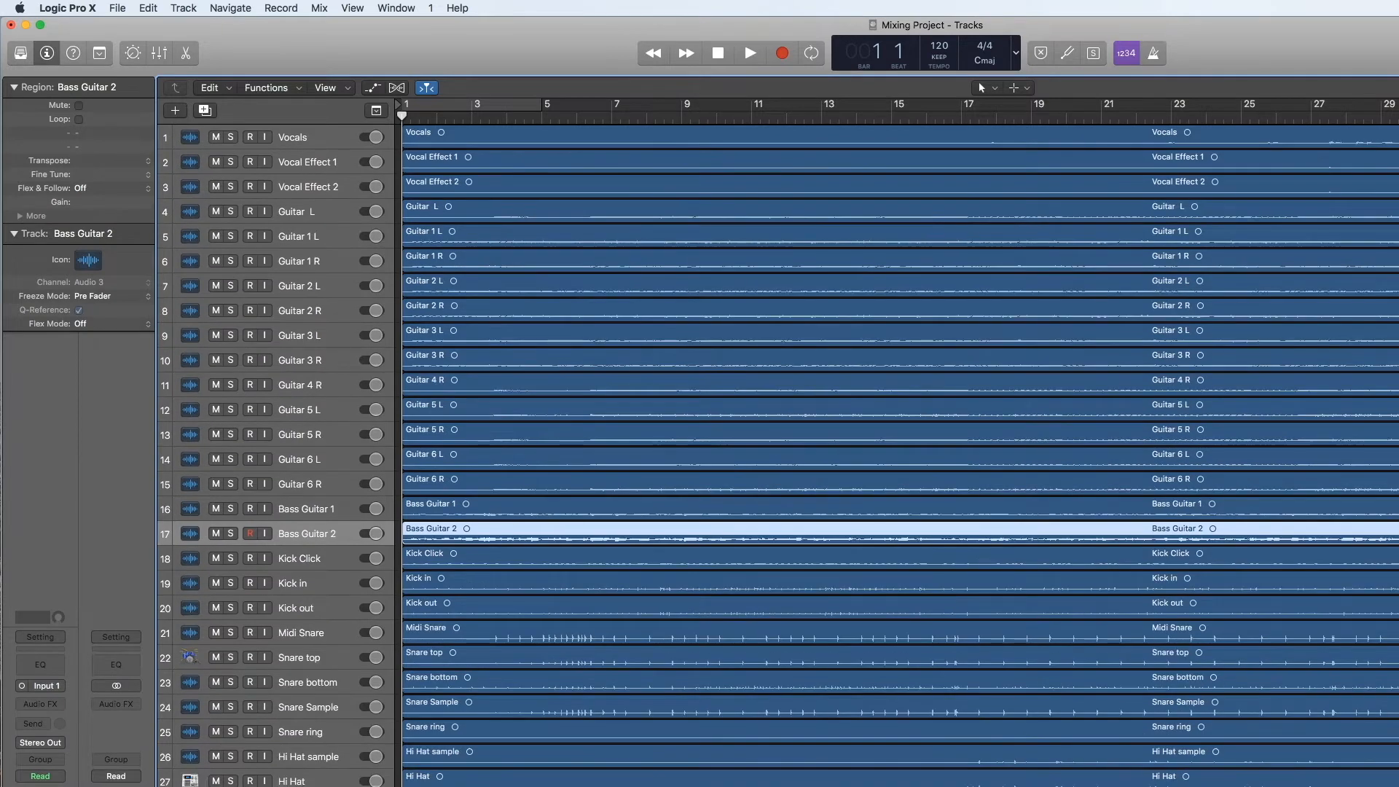
key(super+Up)
key(super+Left)
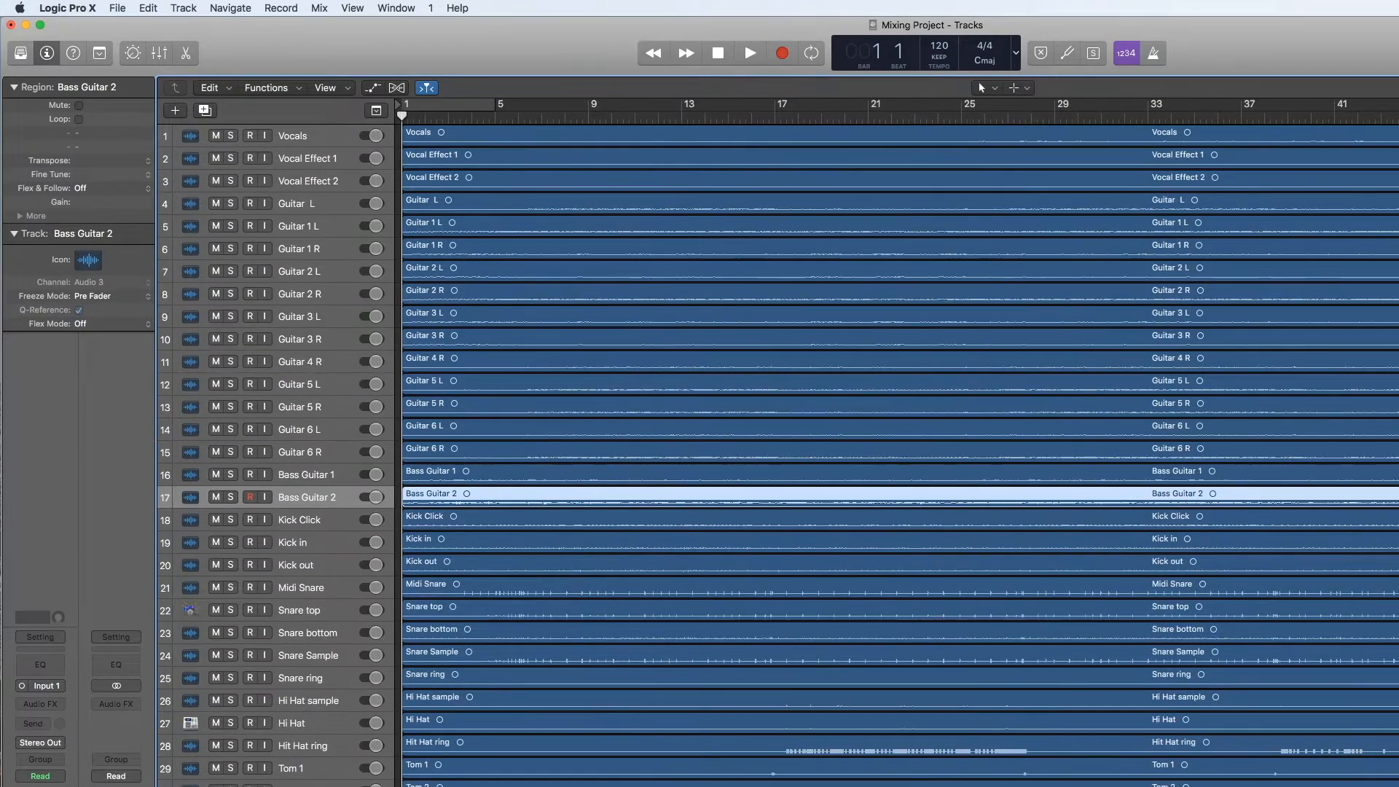
key(super+Left)
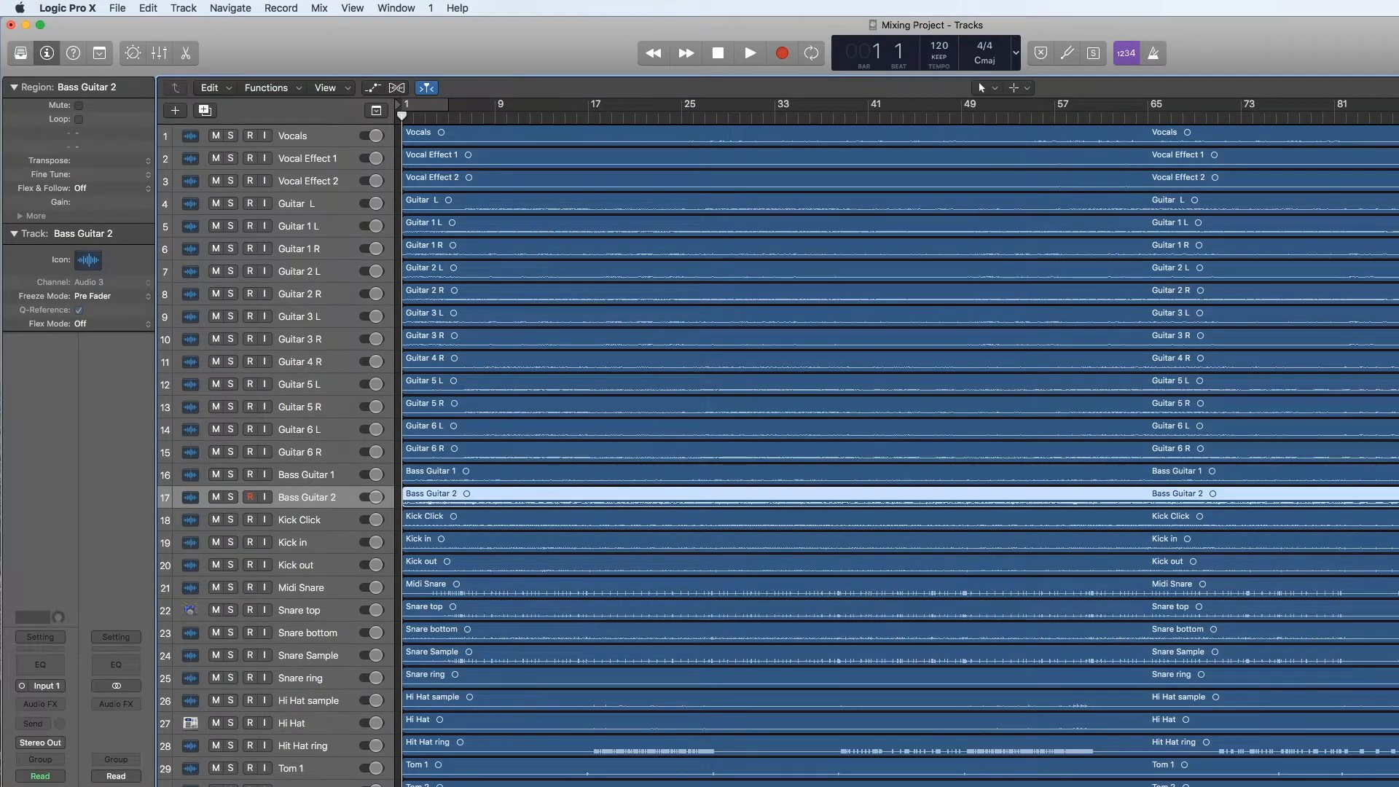
key(x)
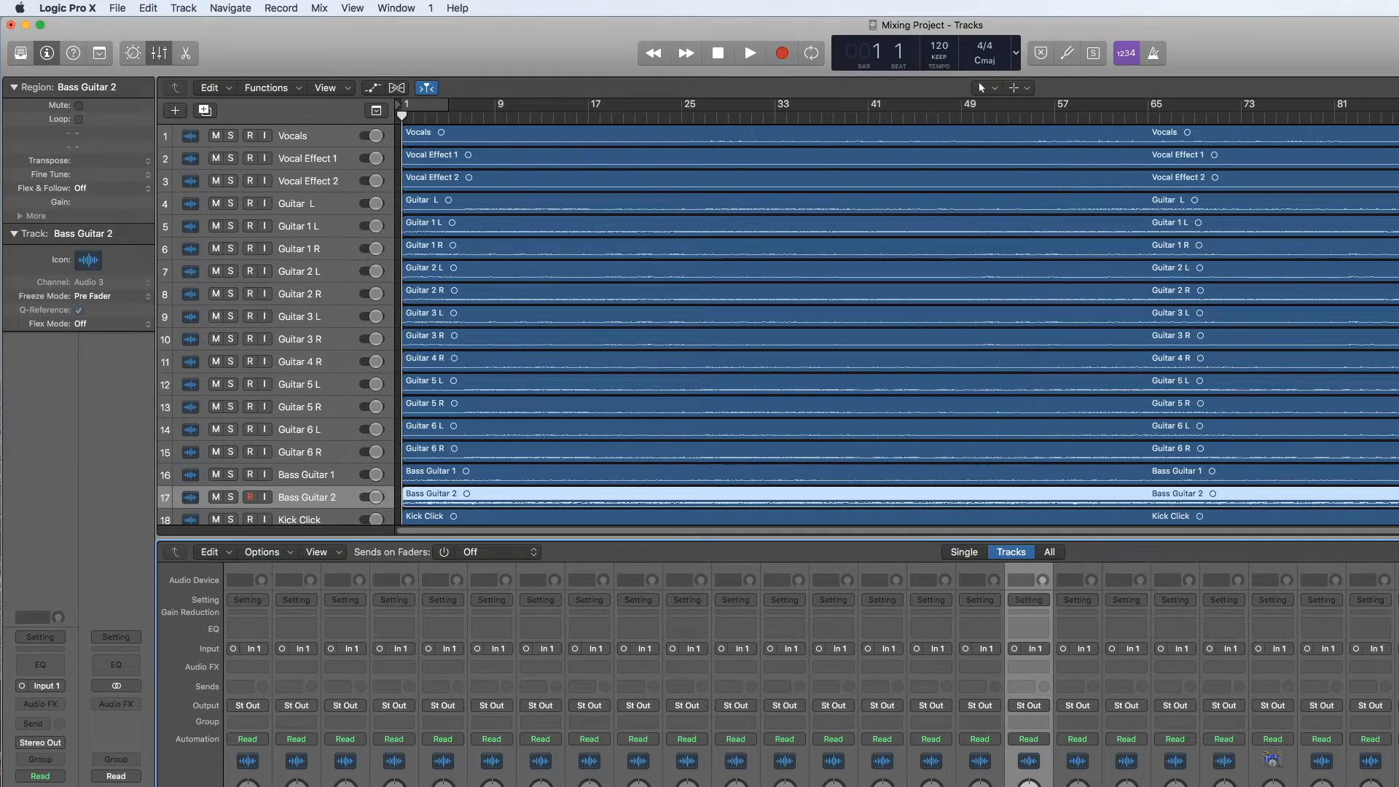
scroll(810, 674, right, 4)
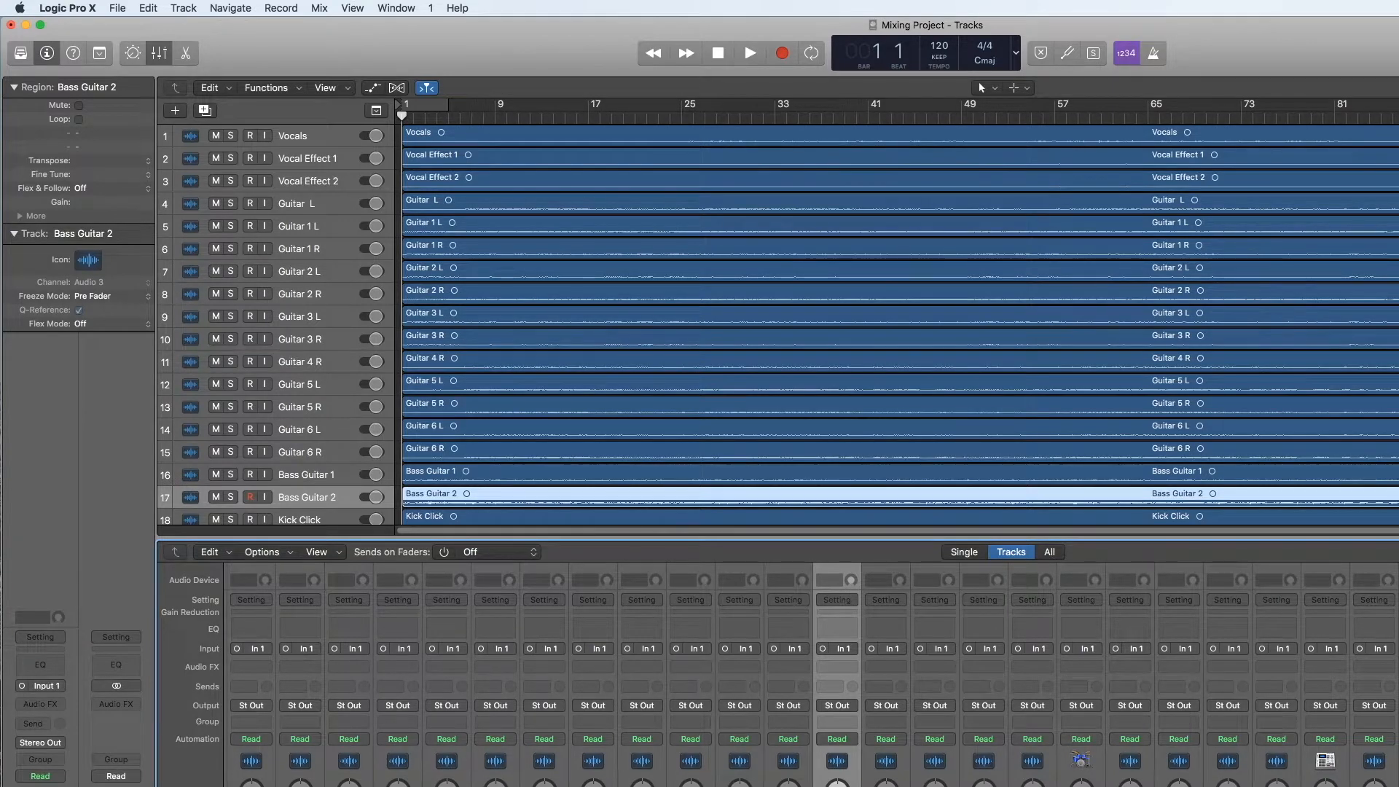
key(x)
Step: Mute the vocal, guitar and bass tracks (1 to 17), and solo the Kick in track for playback from the start
drag(216, 135, 214, 497)
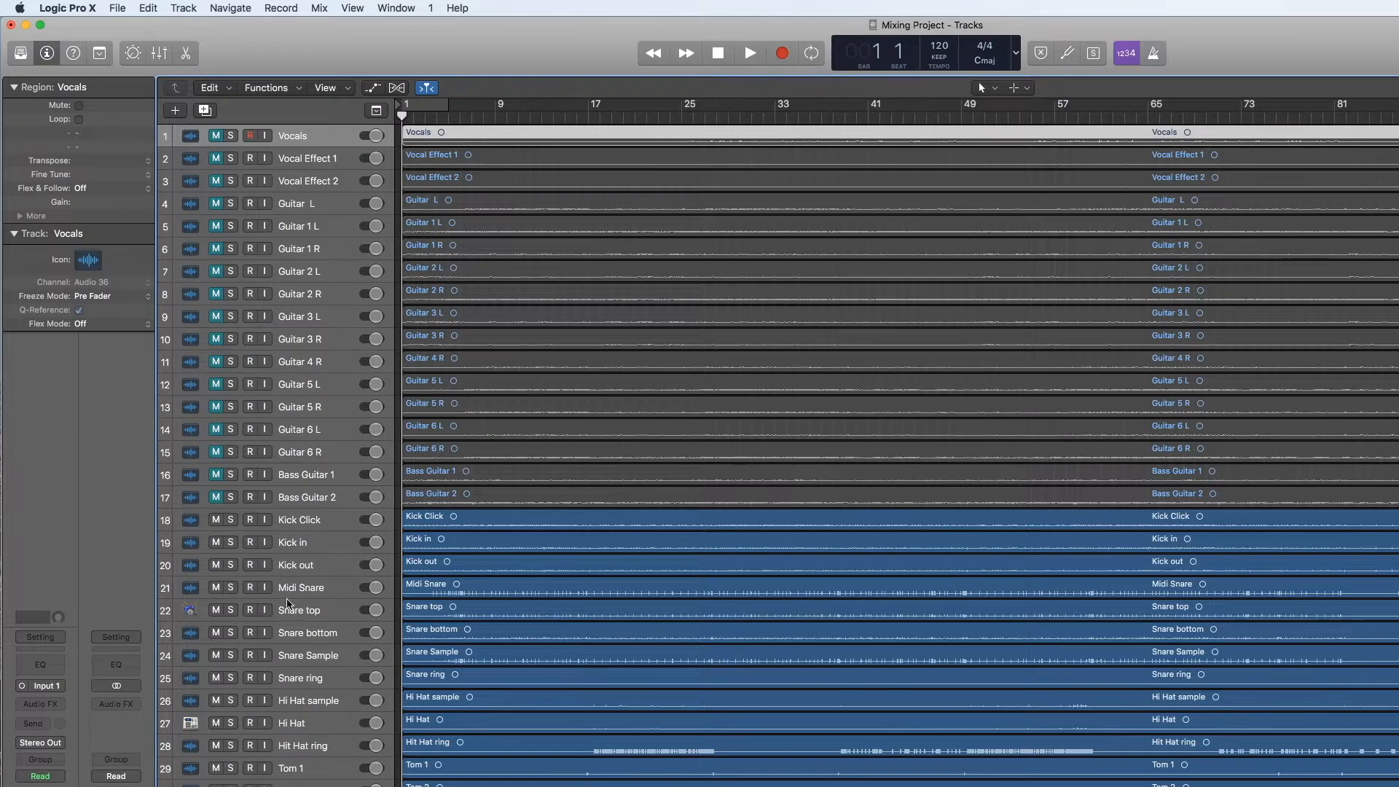
click(230, 542)
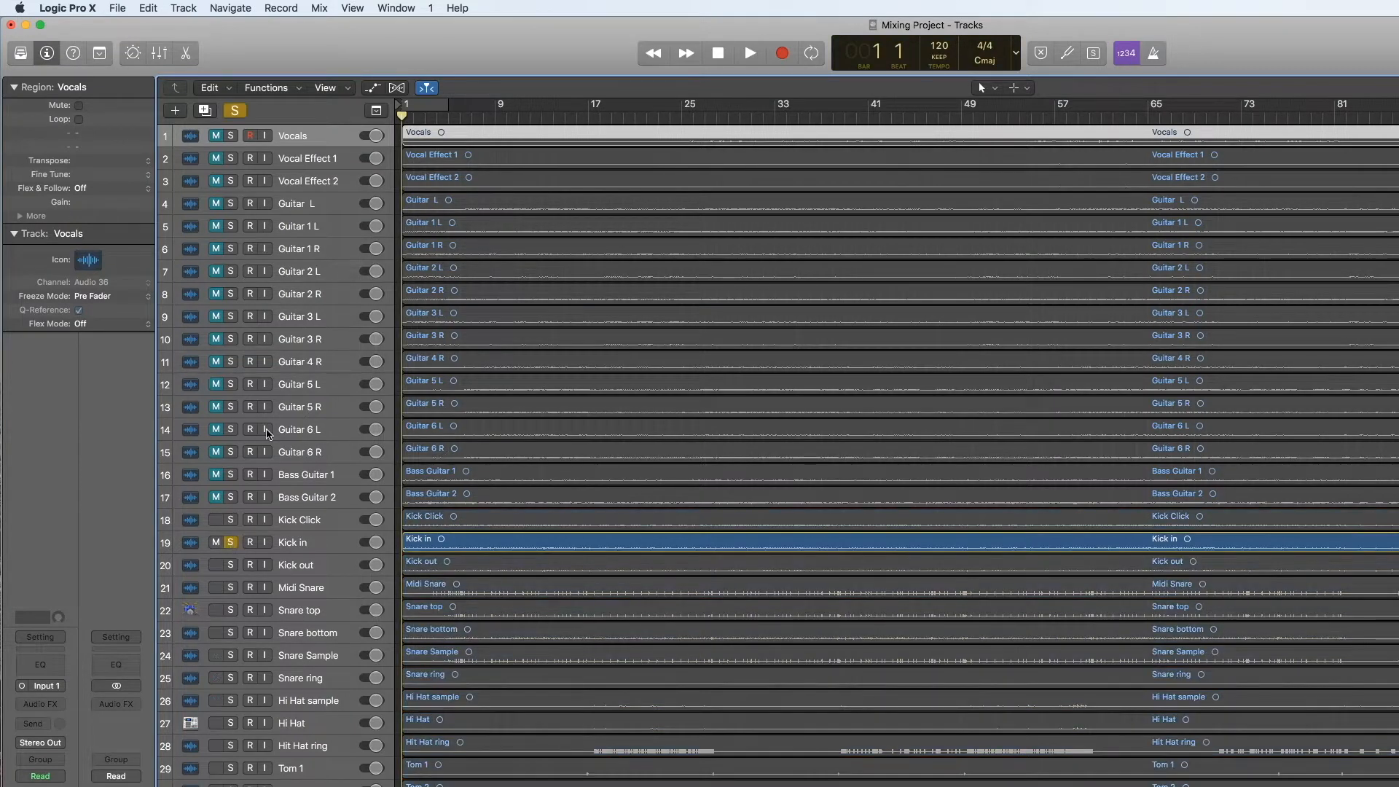
key(space)
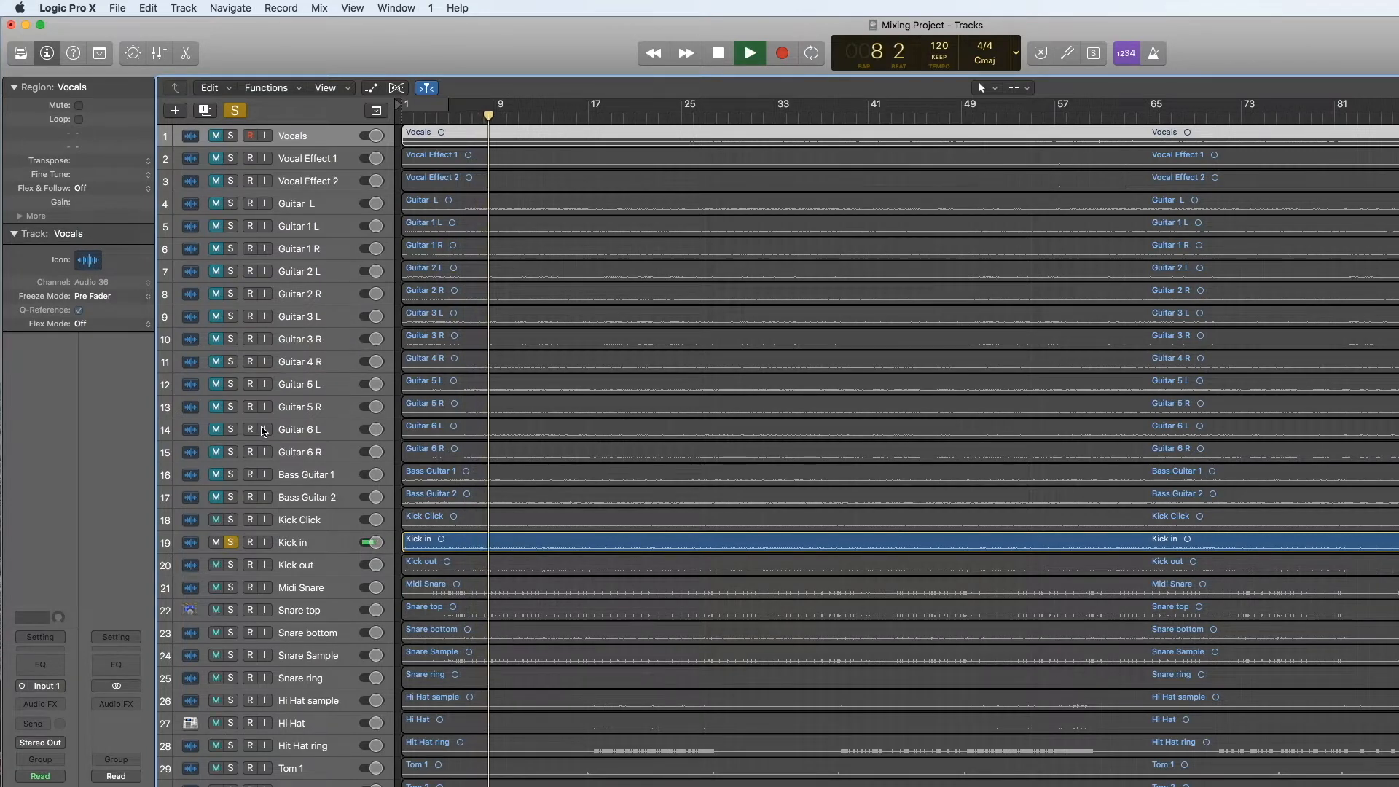
Step: Examine the Kick in waveform and the neighbouring drum tracks at a larger scale while the soloed kick plays
key(super+Down)
key(super+Down)
key(super+Down)
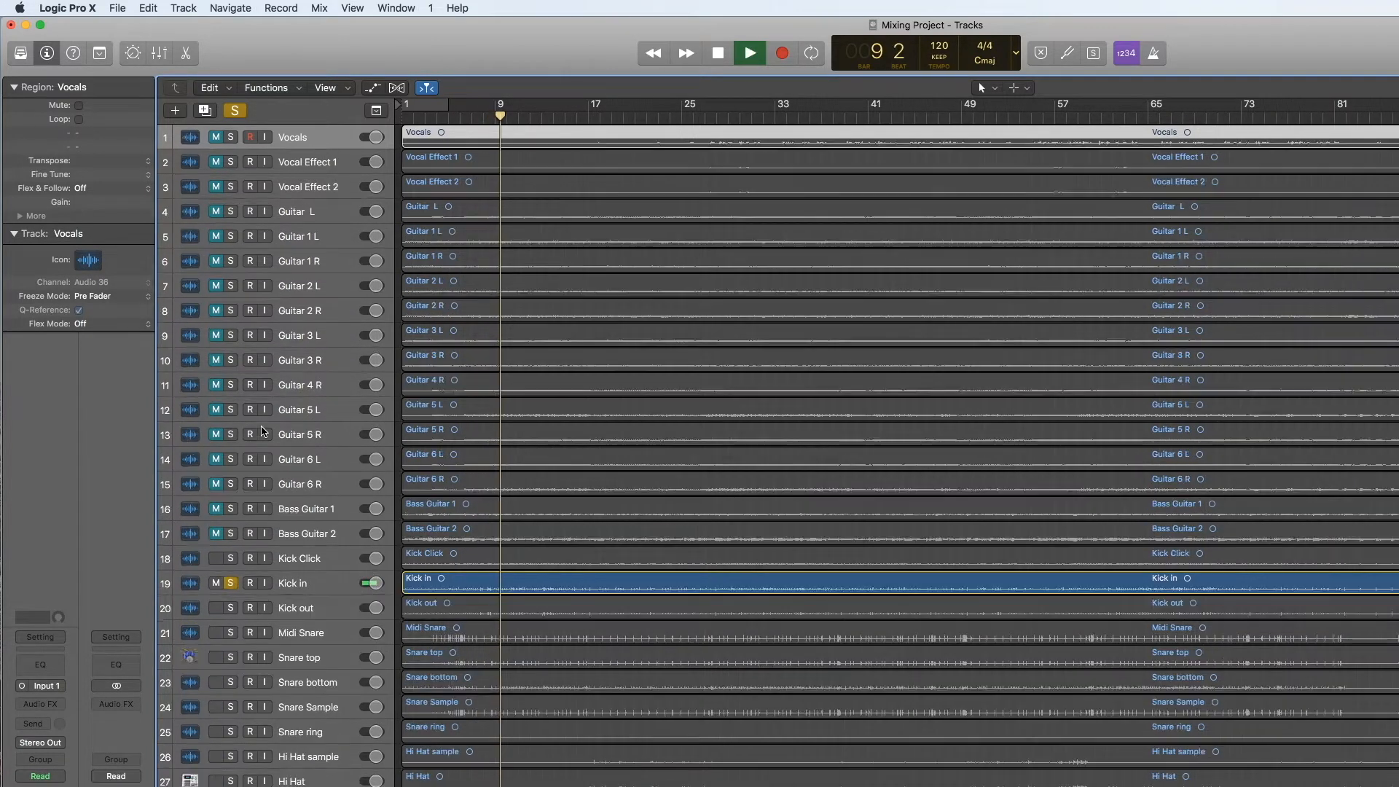
key(super+Right)
key(super+Right)
key(super+Right)
key(super+Right)
key(super+Down)
key(super+Down)
key(super+Down)
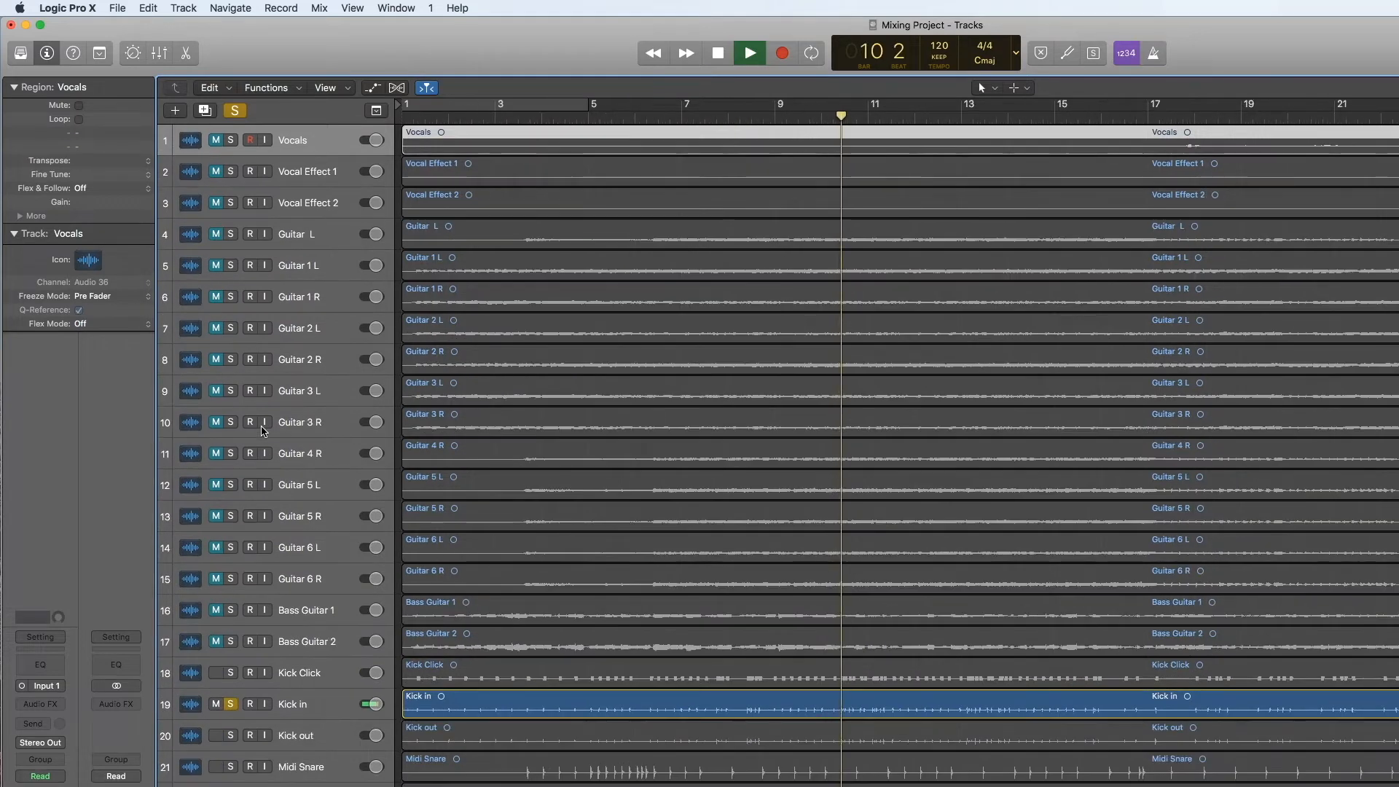
scroll(857, 526, down, 6)
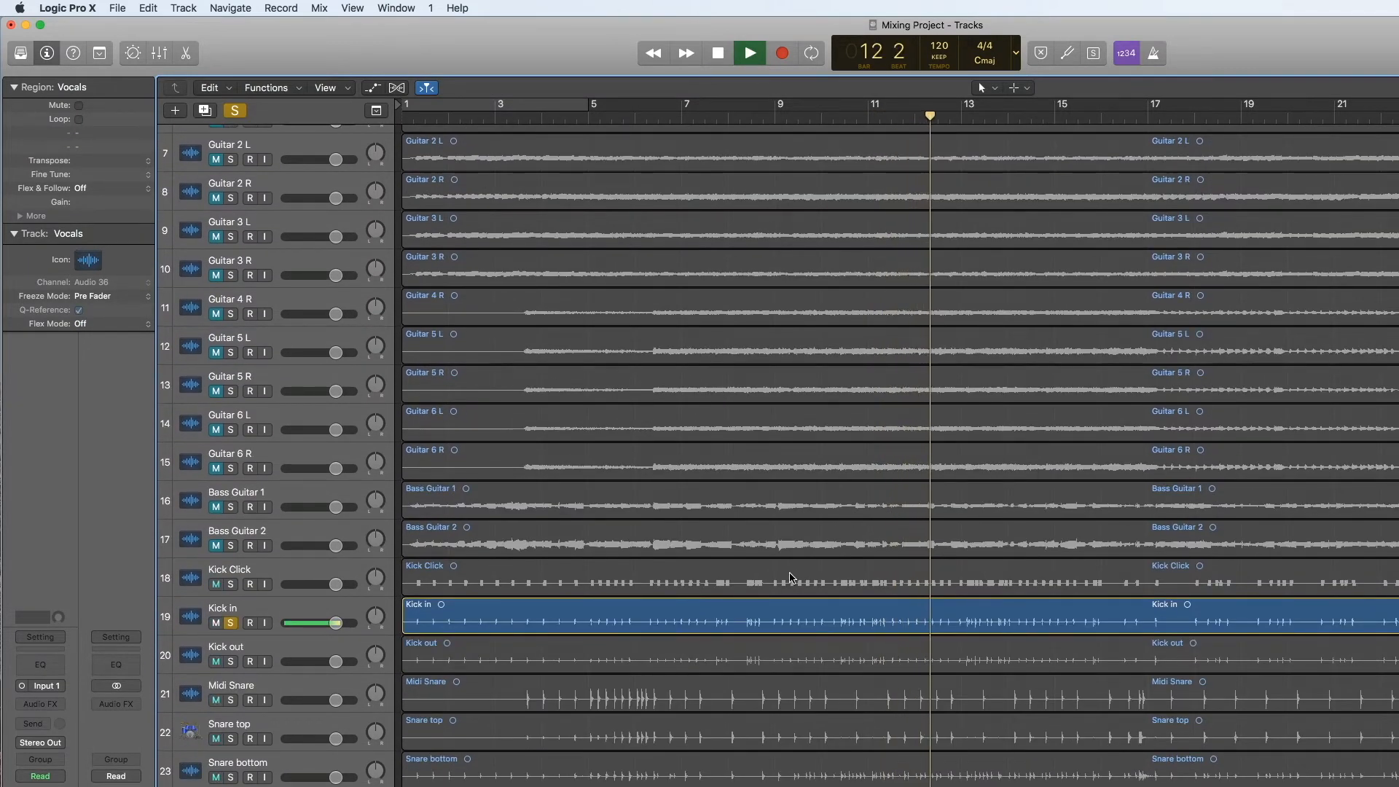
Step: Add a send to Bus 1 on the Kick in mixer channel at a level of 0.0 dB
key(x)
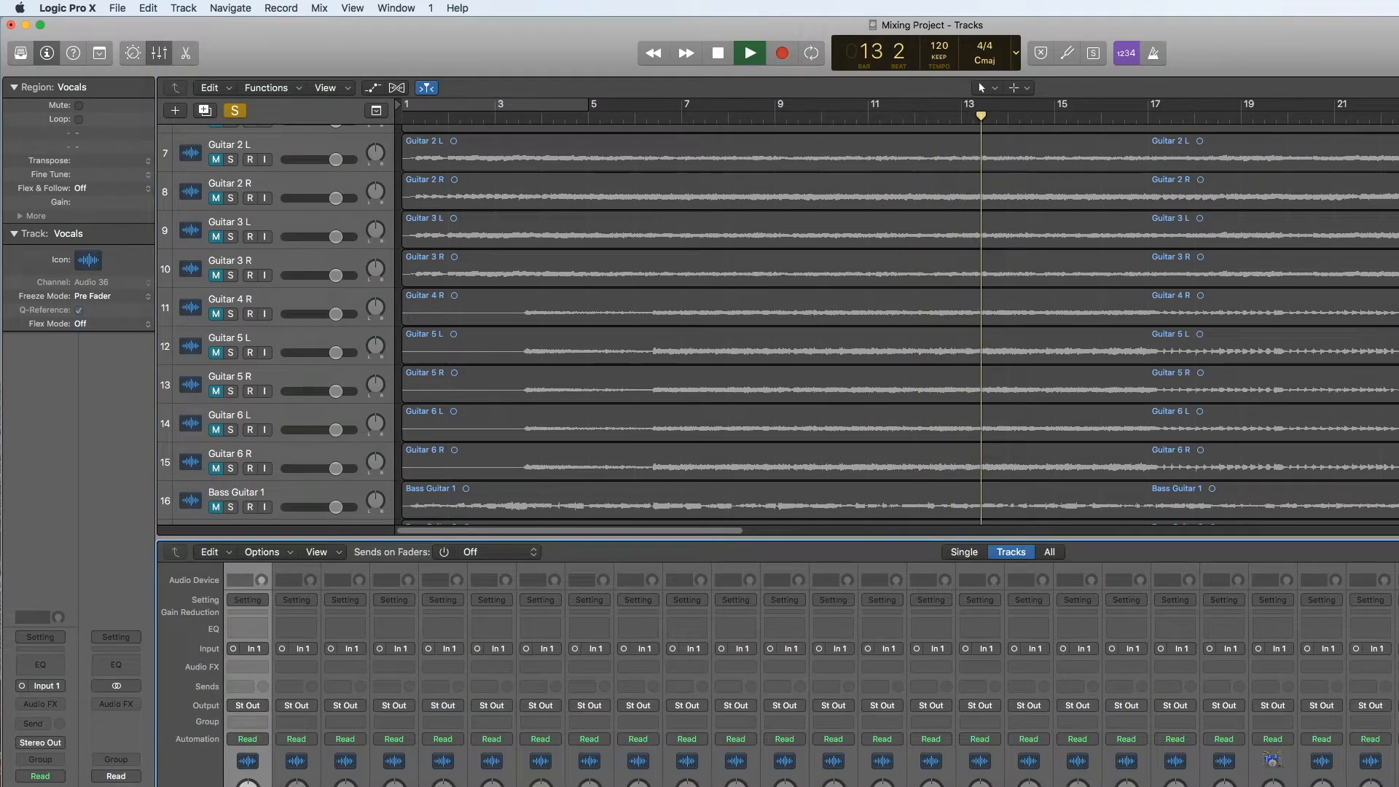
click(1127, 781)
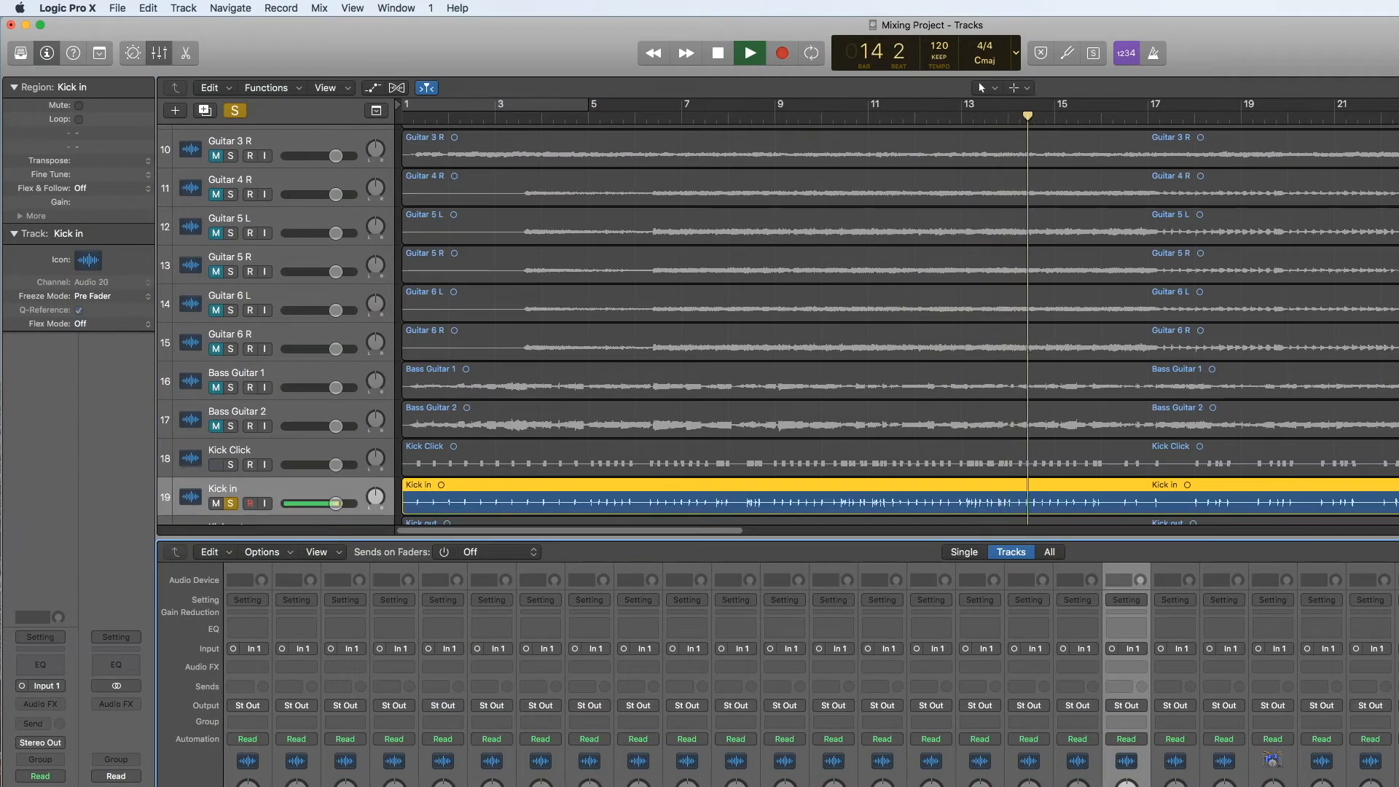
click(1129, 667)
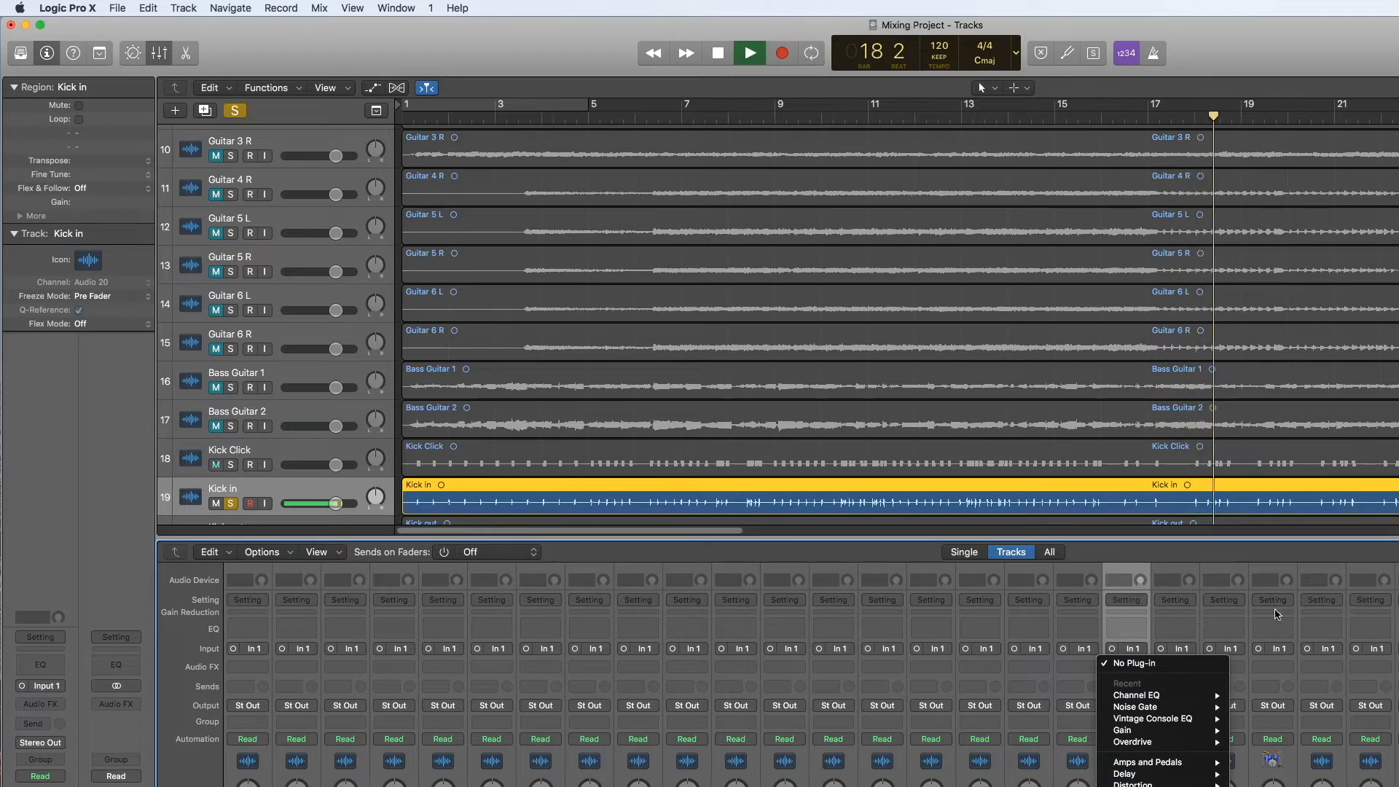
click(1189, 636)
click(1123, 686)
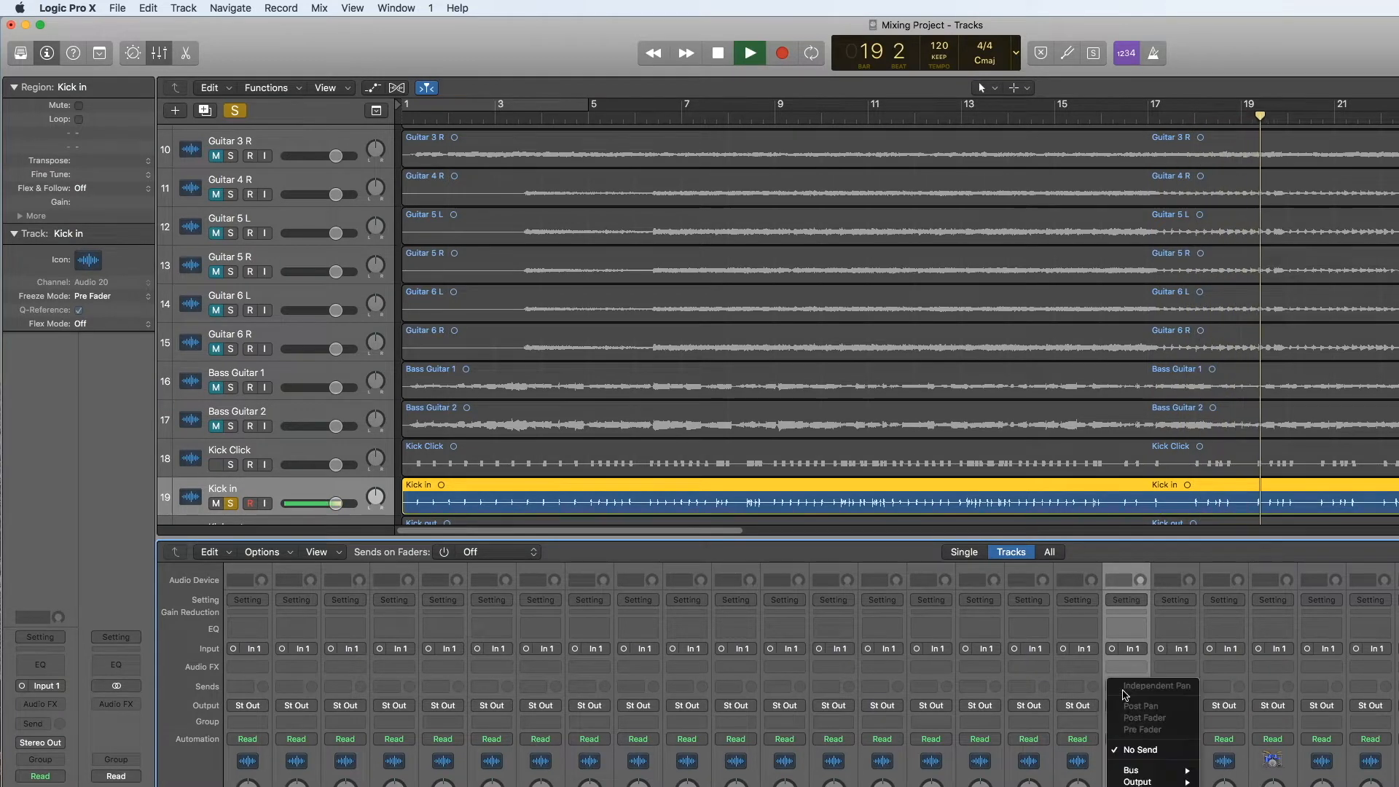
mouse_move(1148, 771)
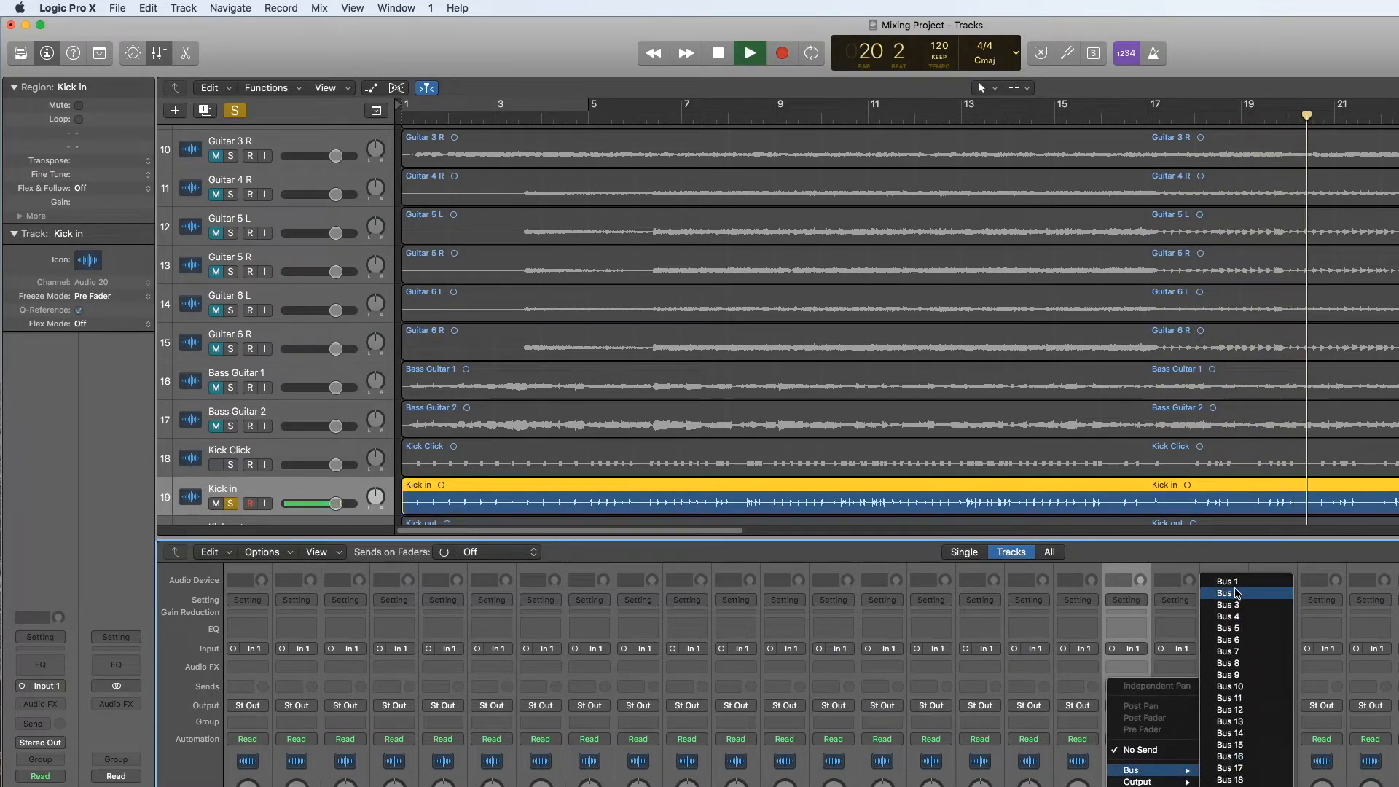
click(1250, 583)
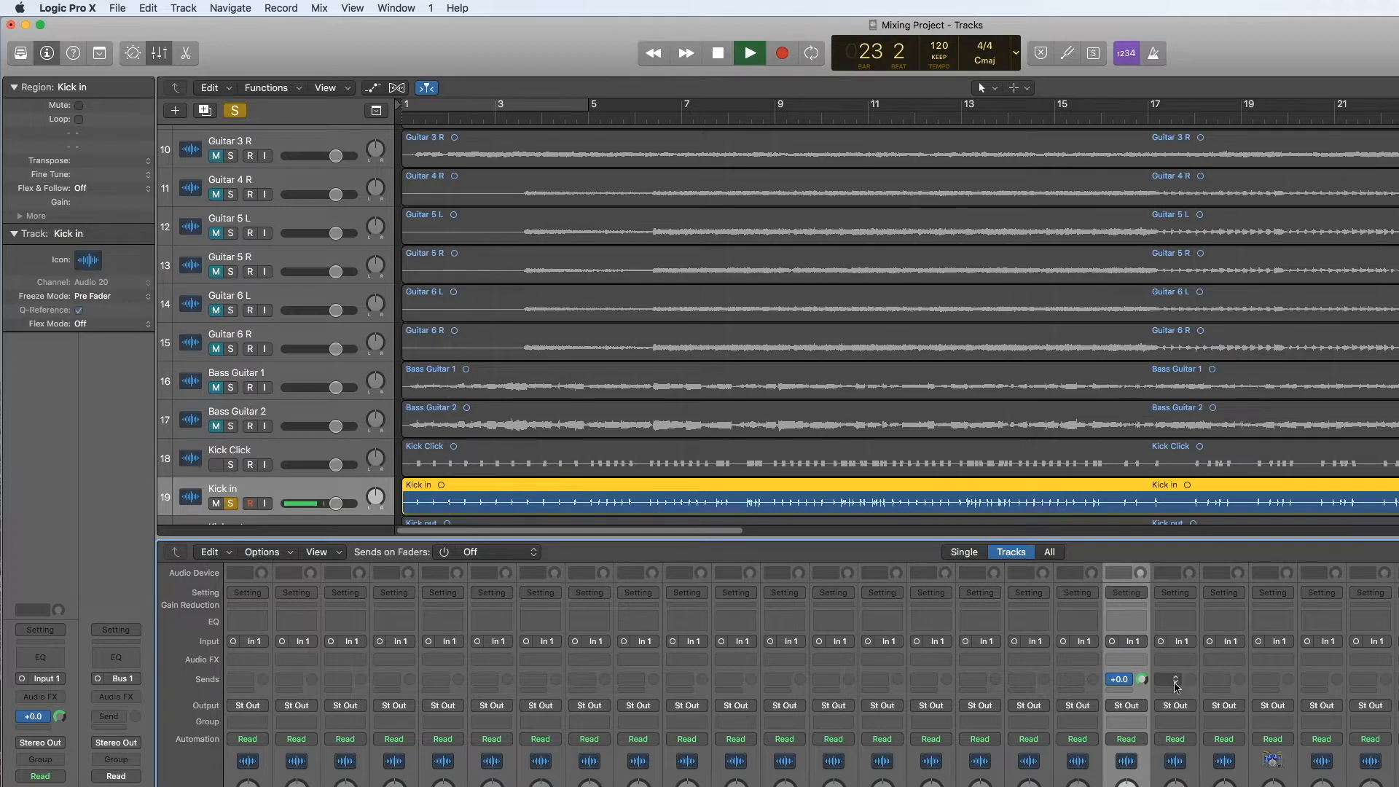
Step: Select the three kick channels together, add Bus 1 sends to Kick Click and Kick out, and reset the send levels to their default
key(Right)
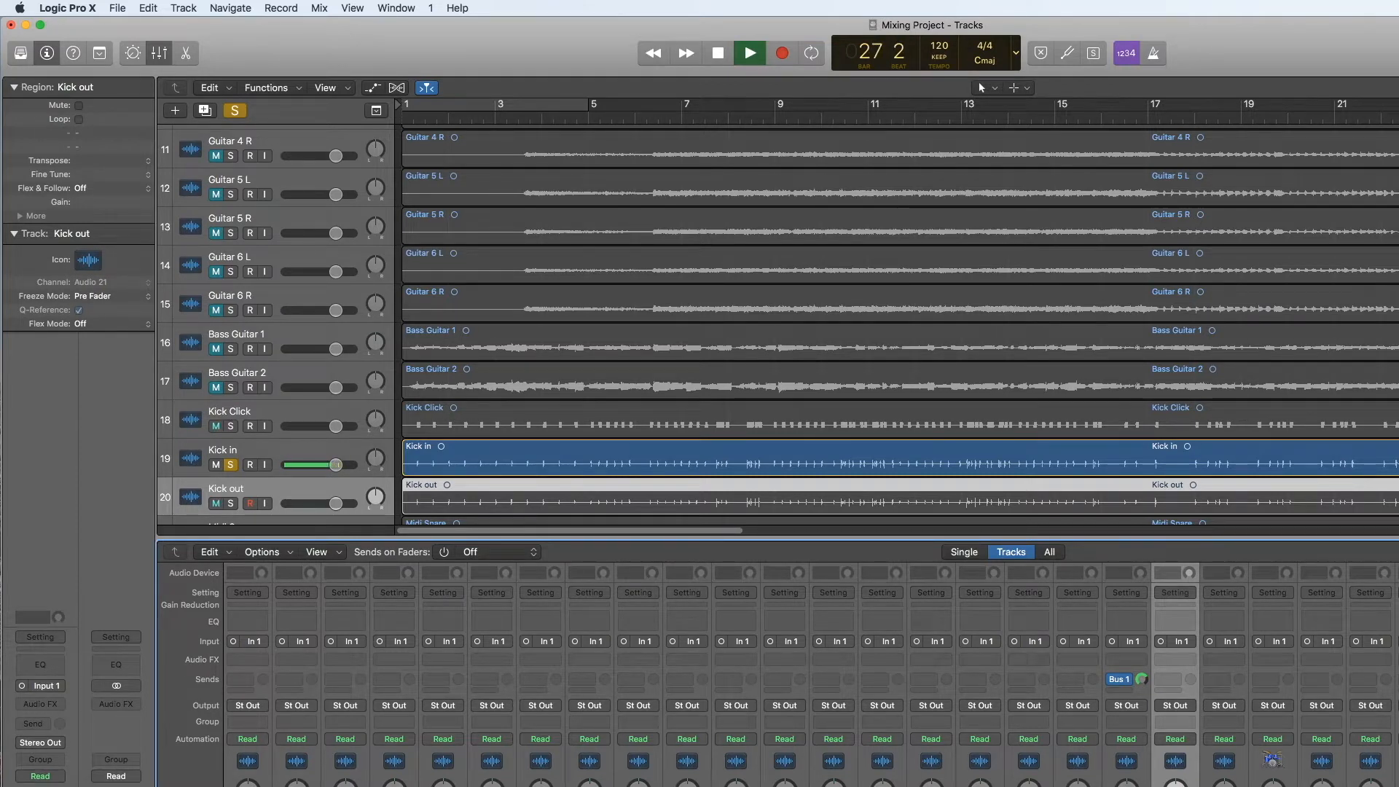
click(1078, 775)
shift+click(1175, 775)
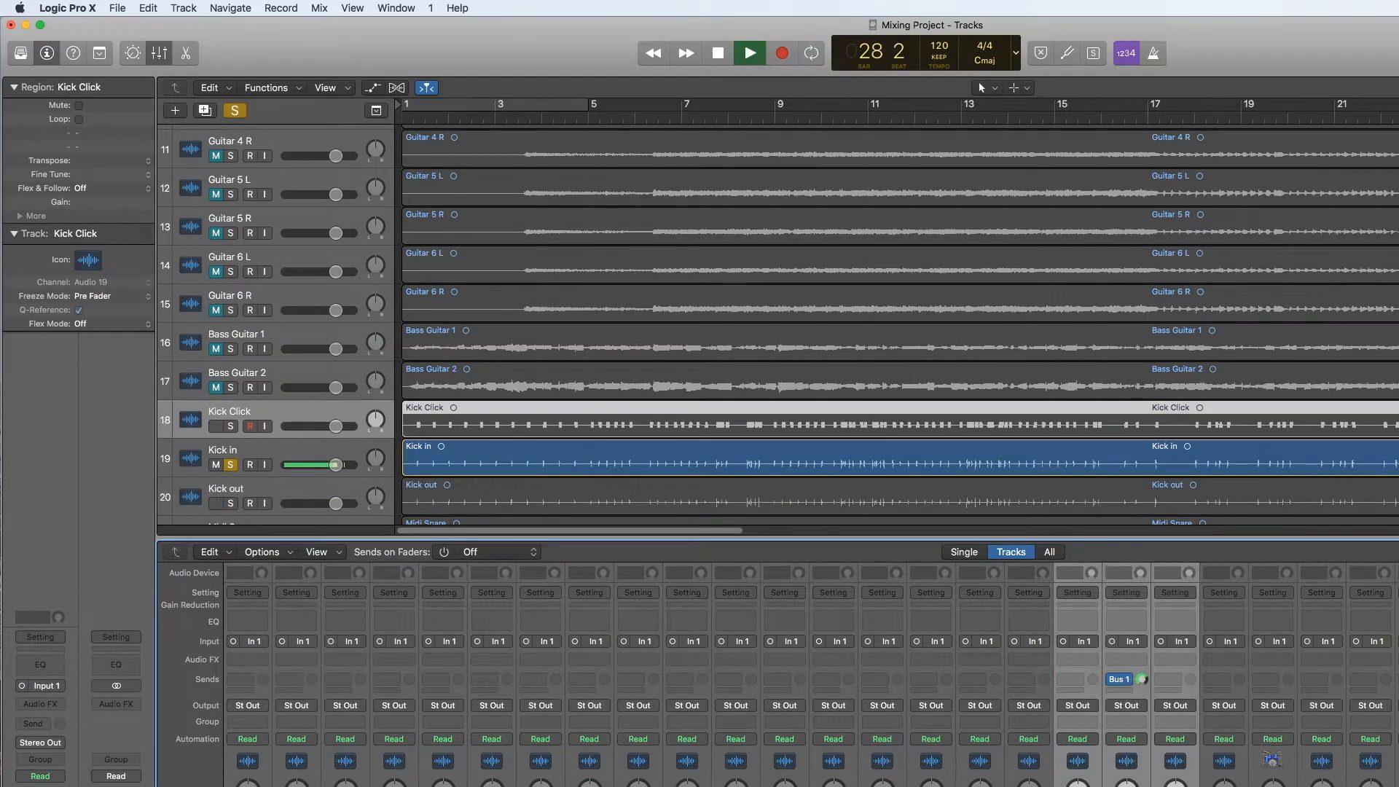
click(1081, 681)
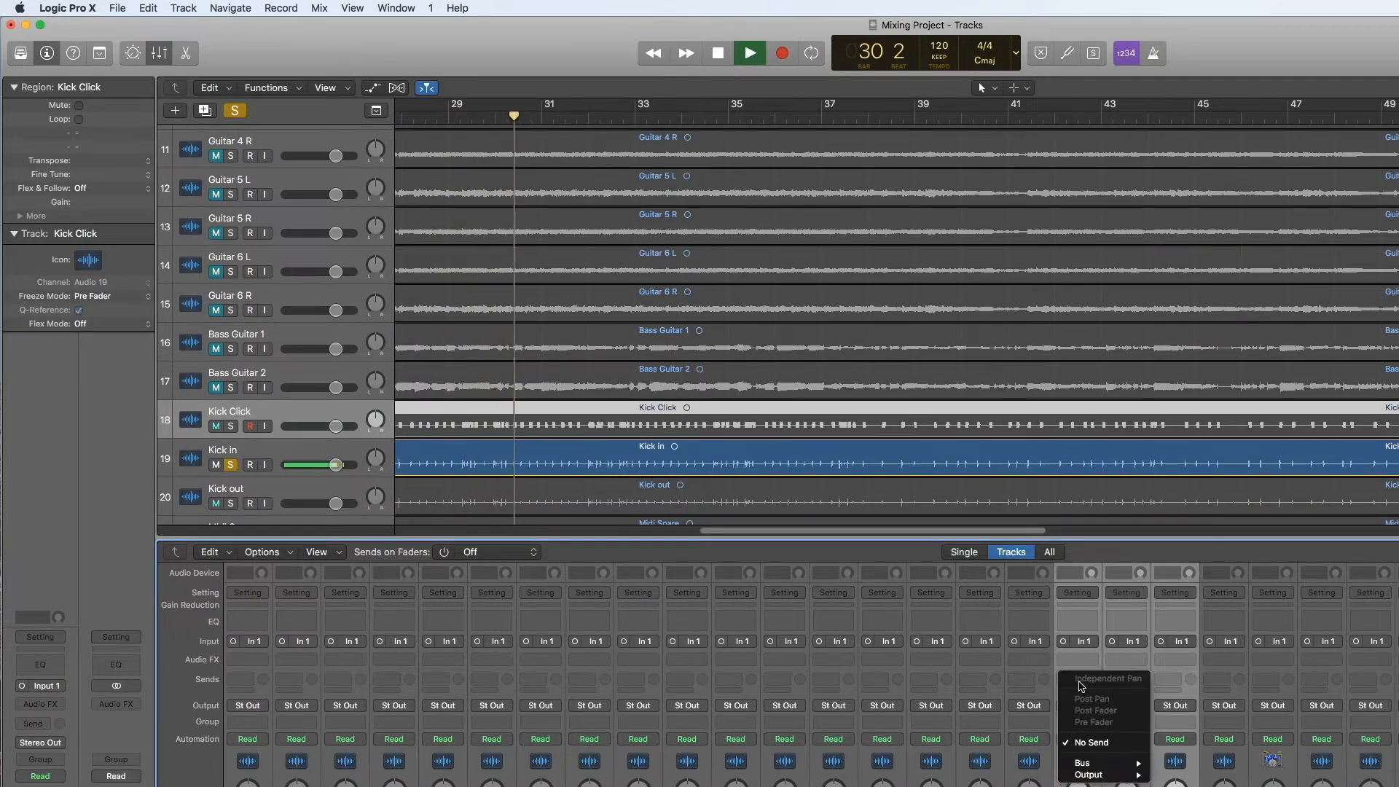
mouse_move(1103, 762)
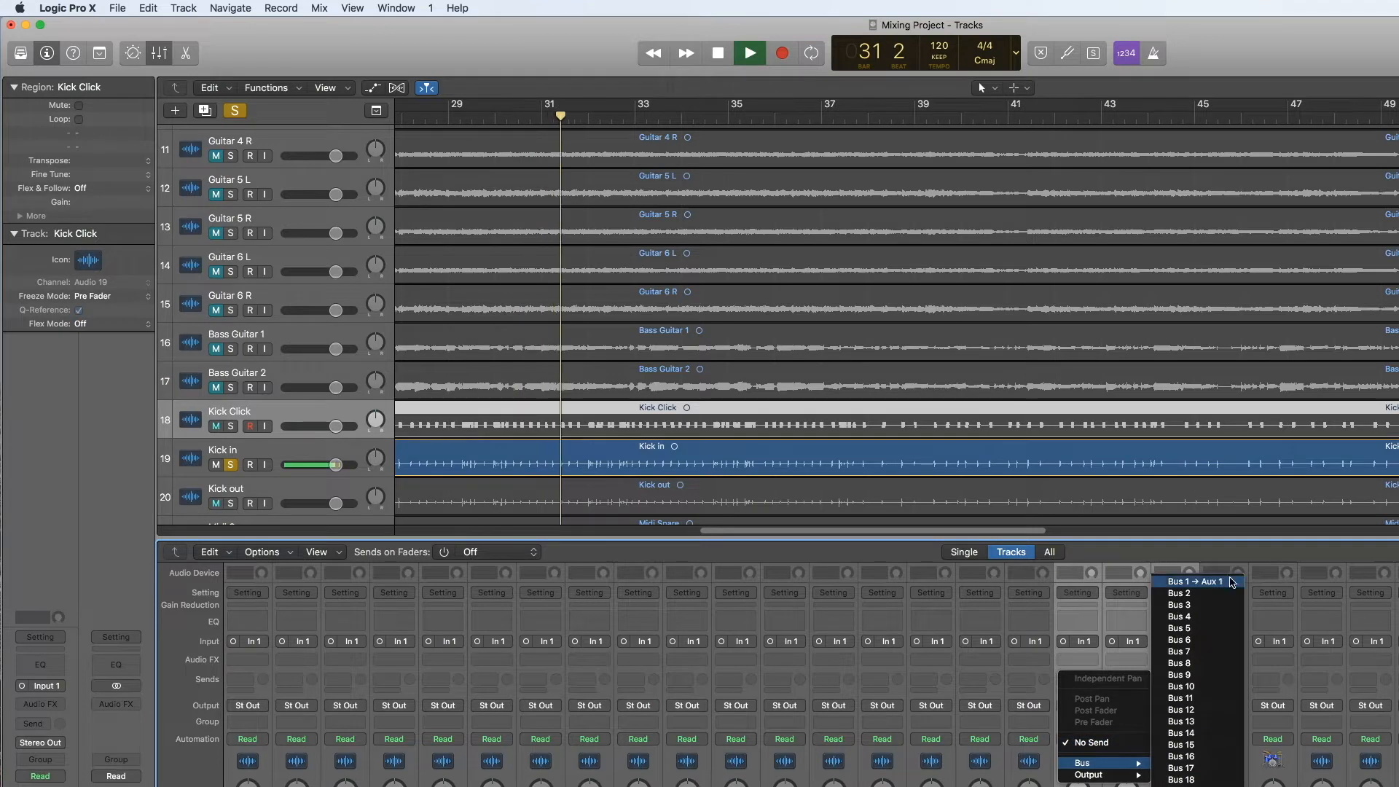
click(1228, 582)
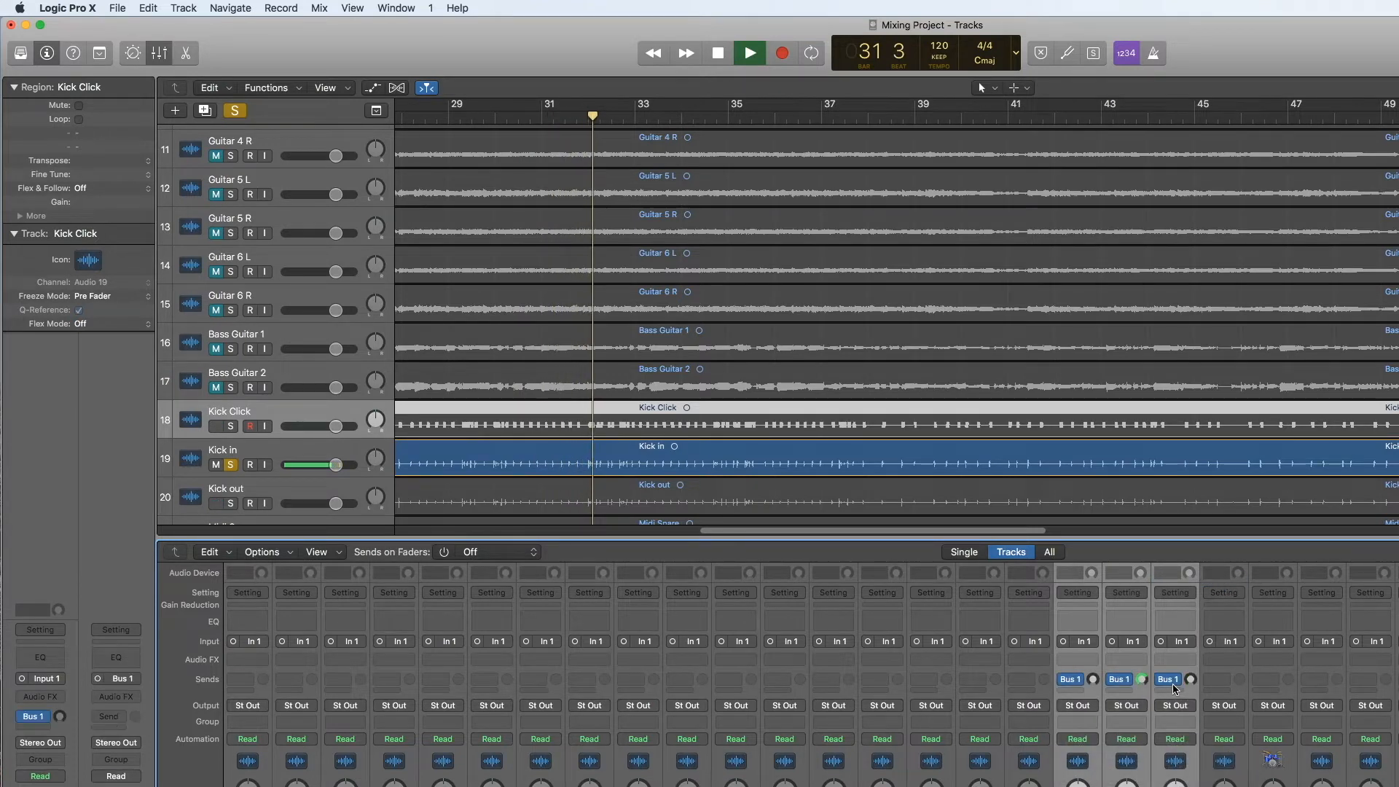
alt+click(1191, 681)
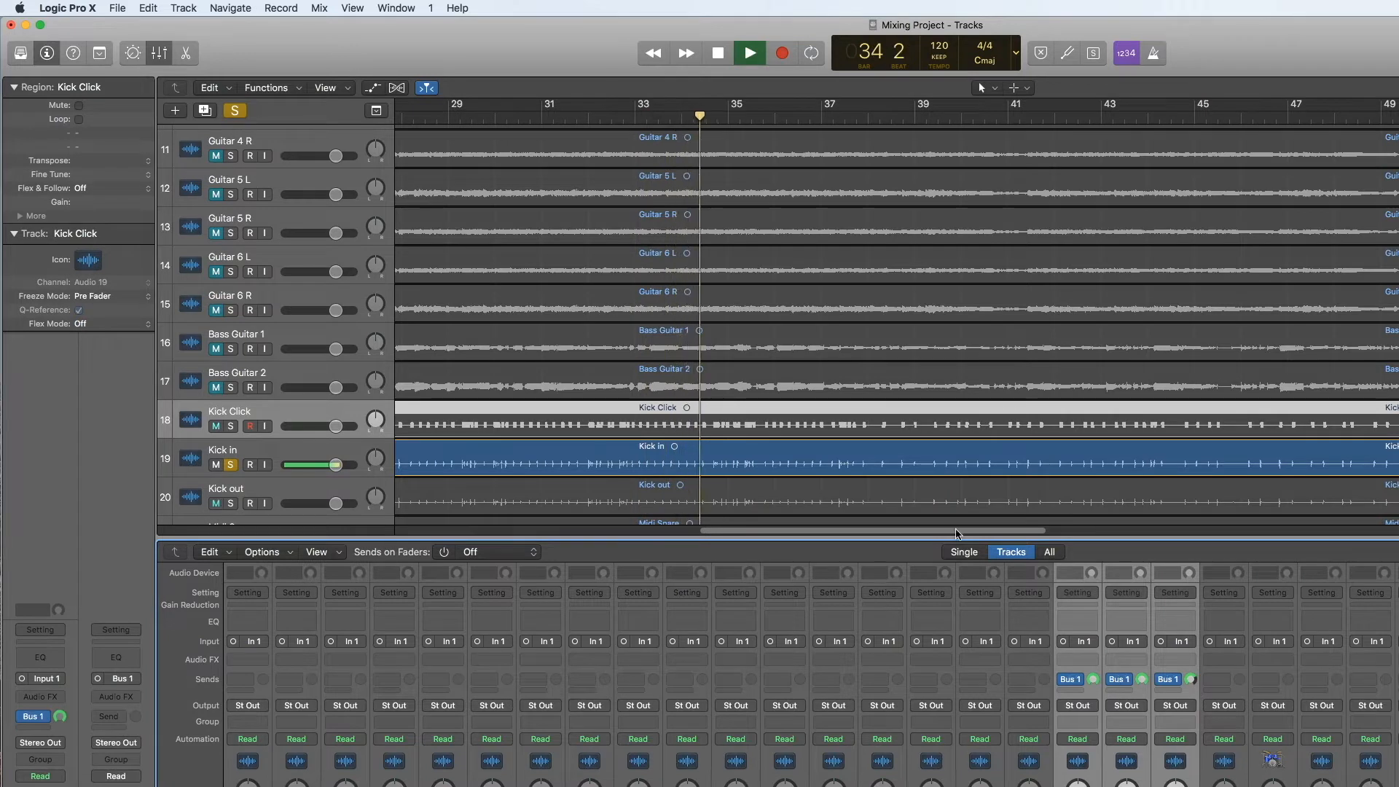
Step: Reorder the kick tracks so that Kick in is first, Kick out second and Kick Click third
drag(241, 449, 233, 408)
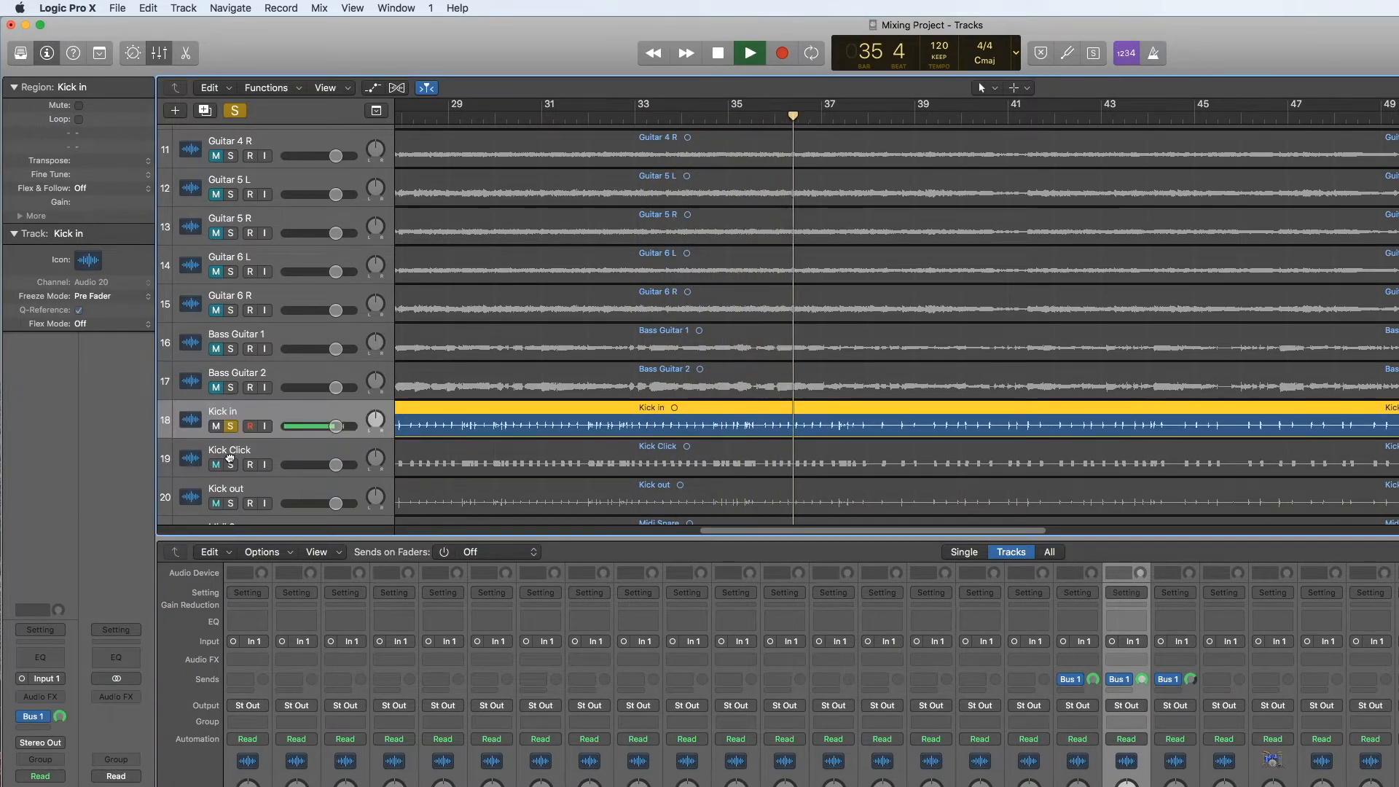
drag(233, 490, 249, 483)
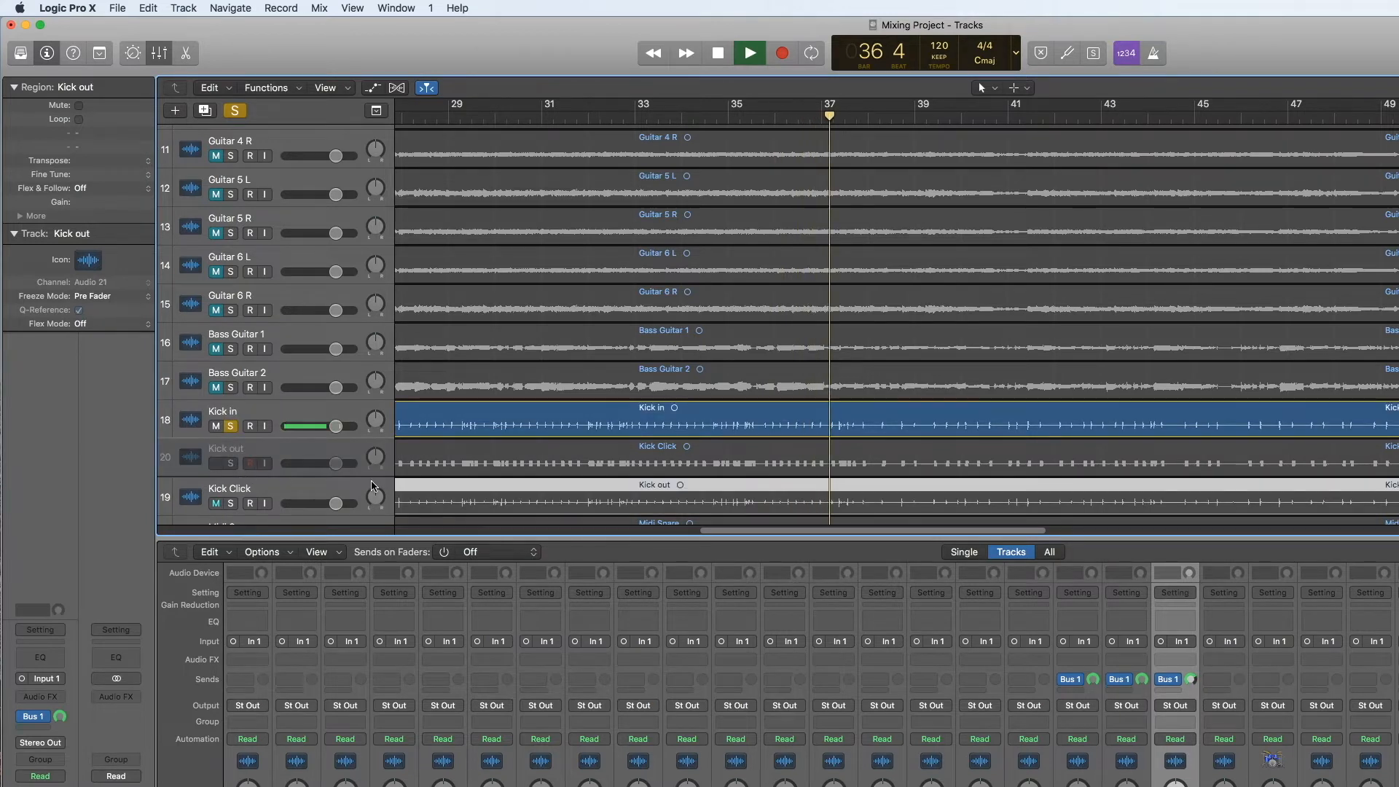
drag(372, 484, 371, 485)
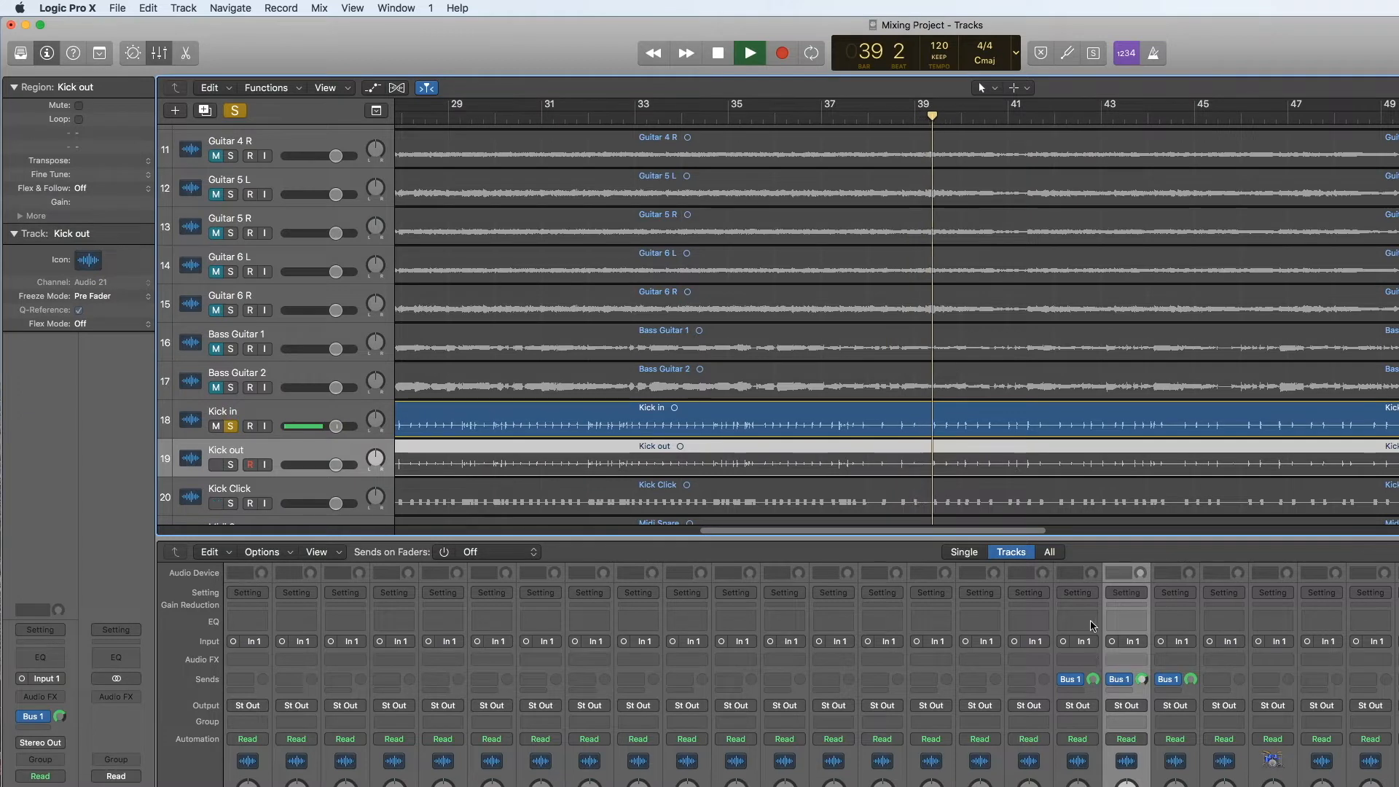
Step: Insert a Channel EQ on the Kick in channel and load its Rock Kick Drum preset
click(1079, 661)
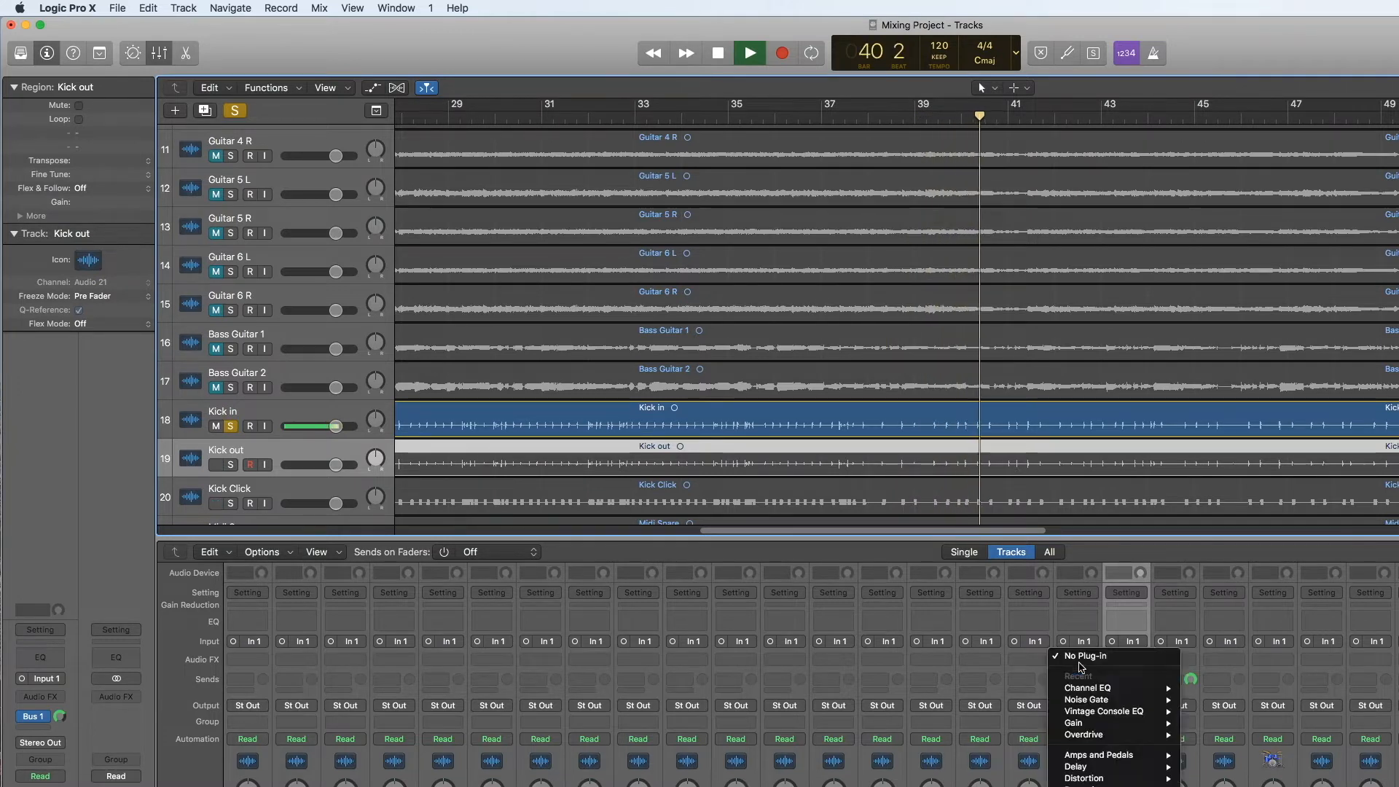
mouse_move(1113, 754)
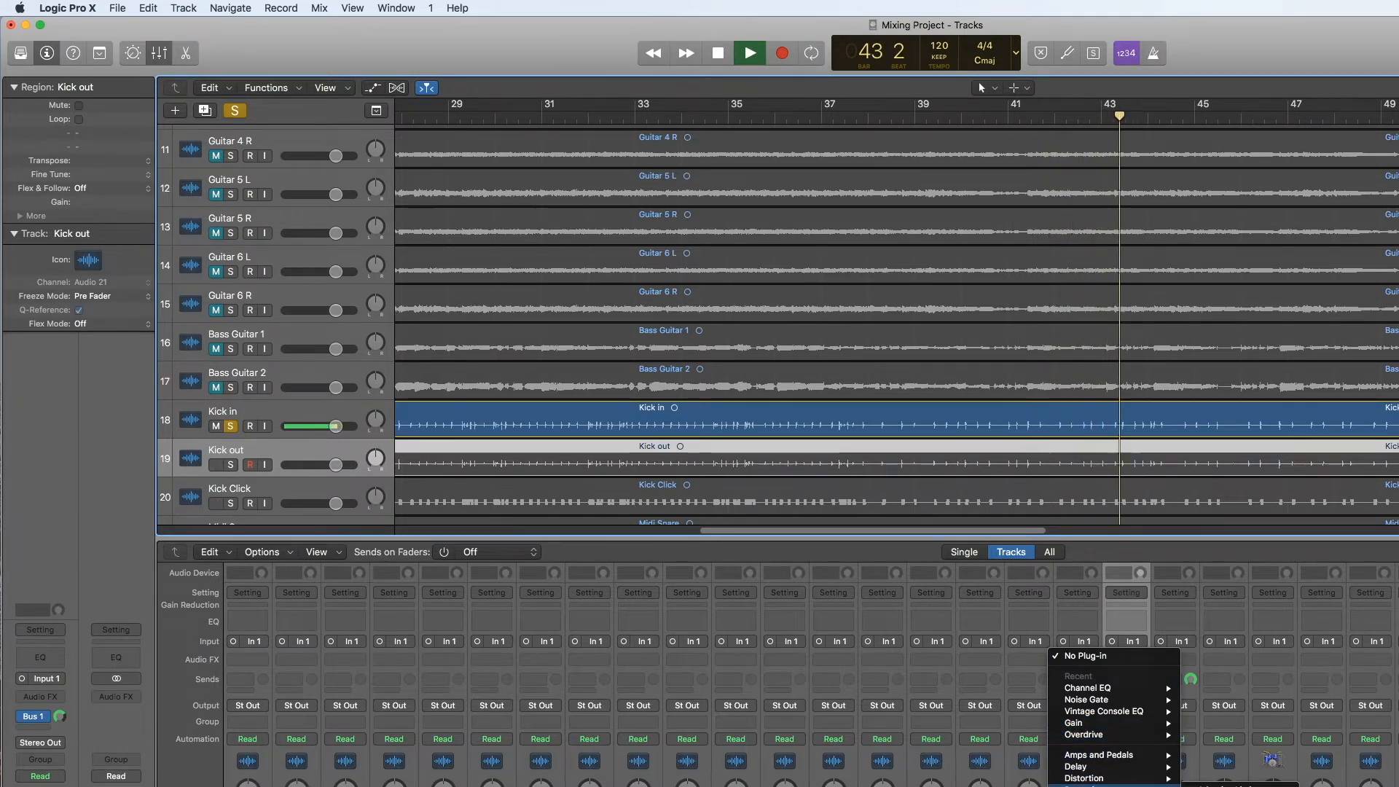
click(1224, 749)
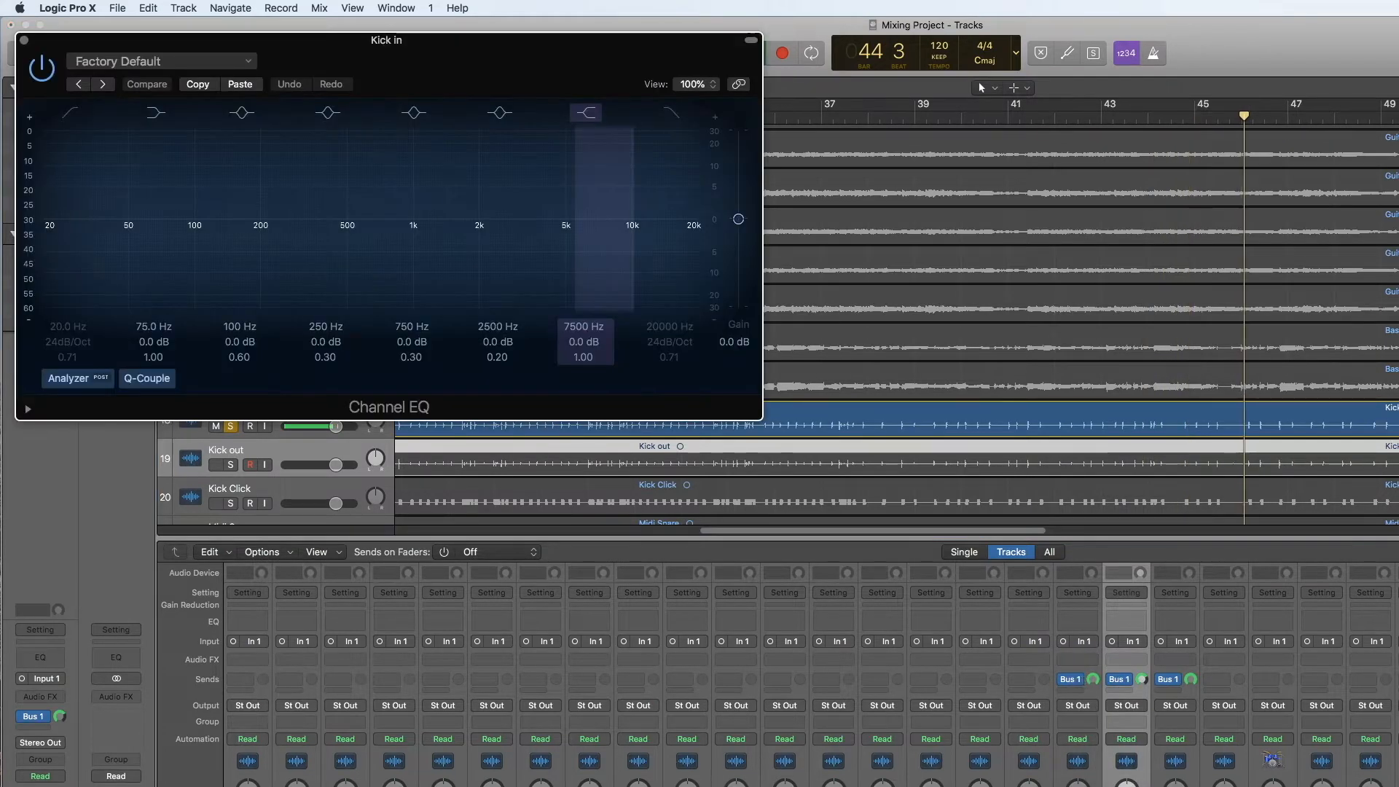
click(128, 64)
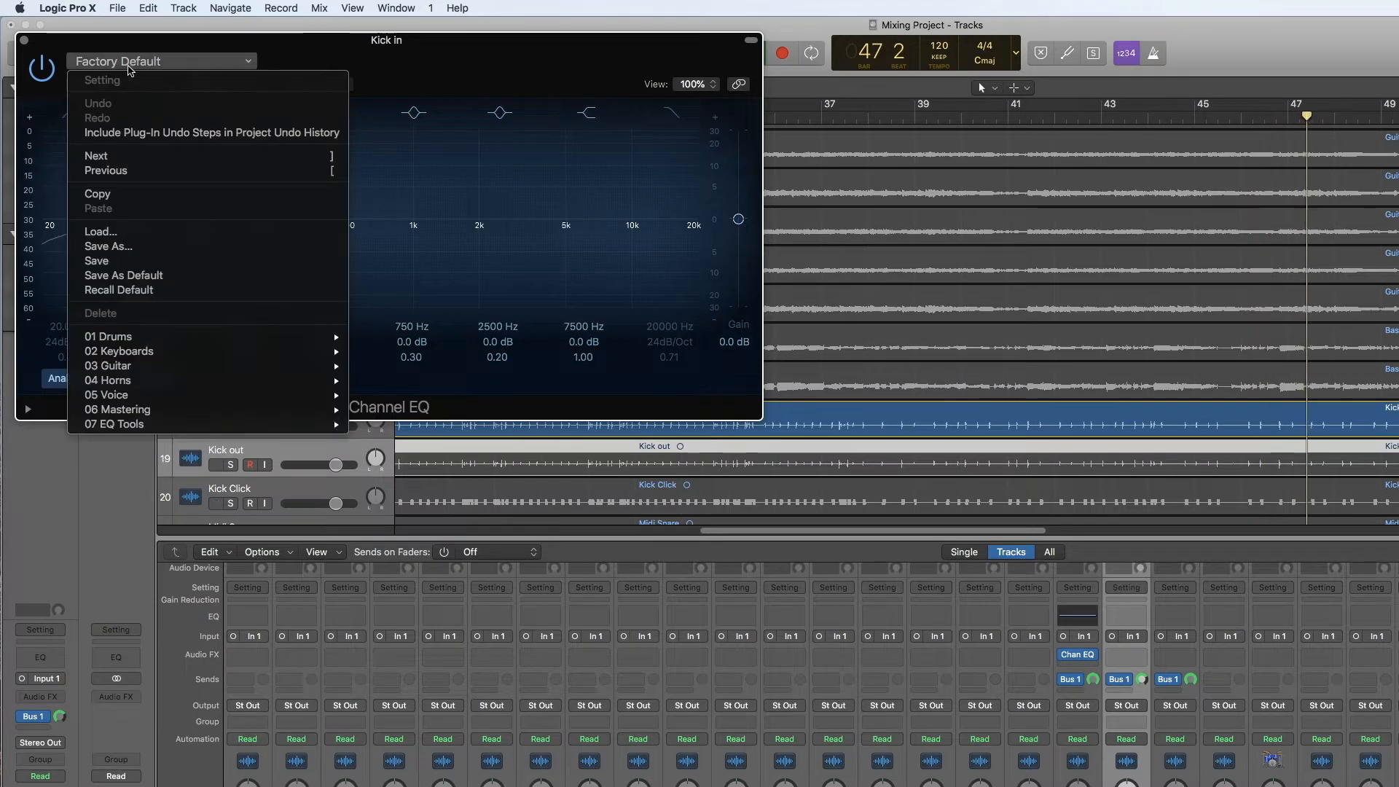
mouse_move(211, 336)
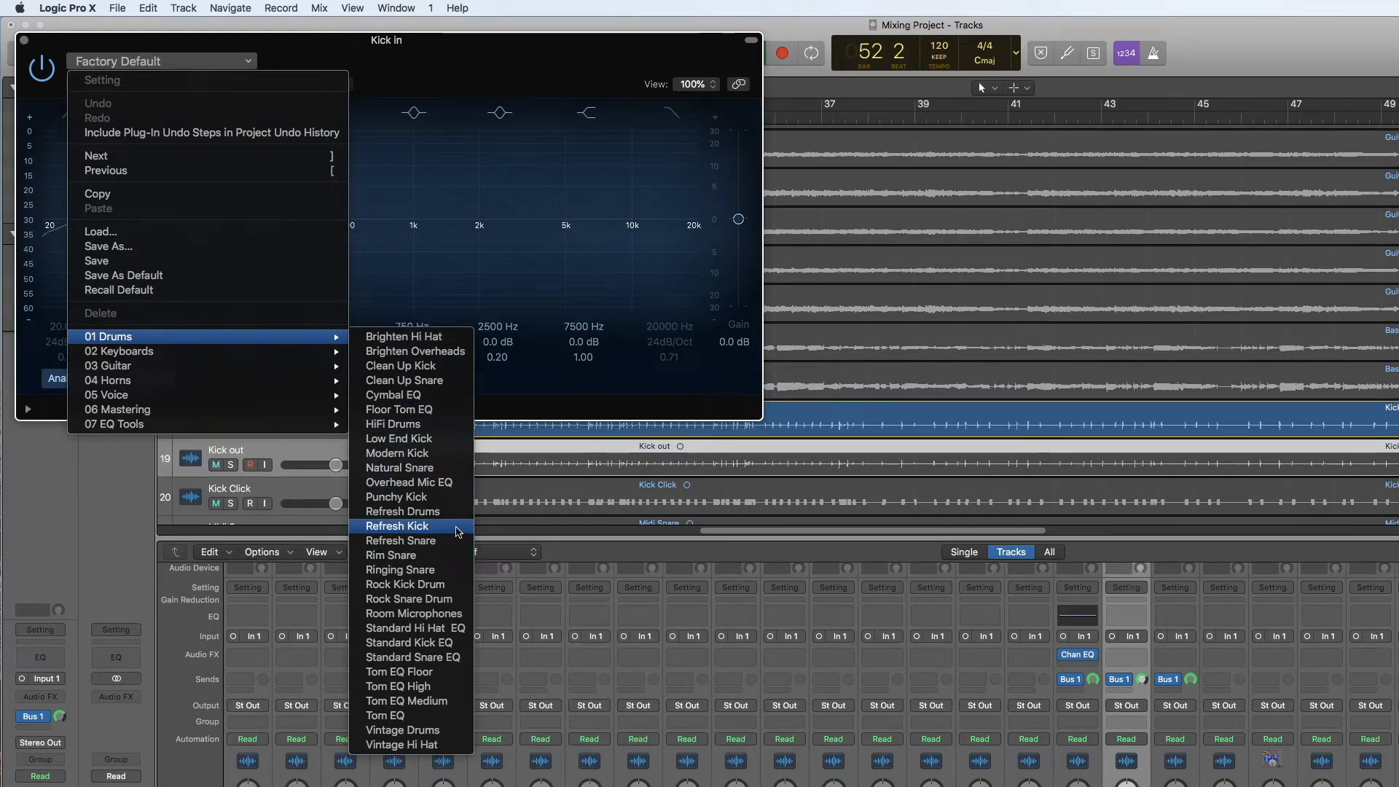
click(456, 590)
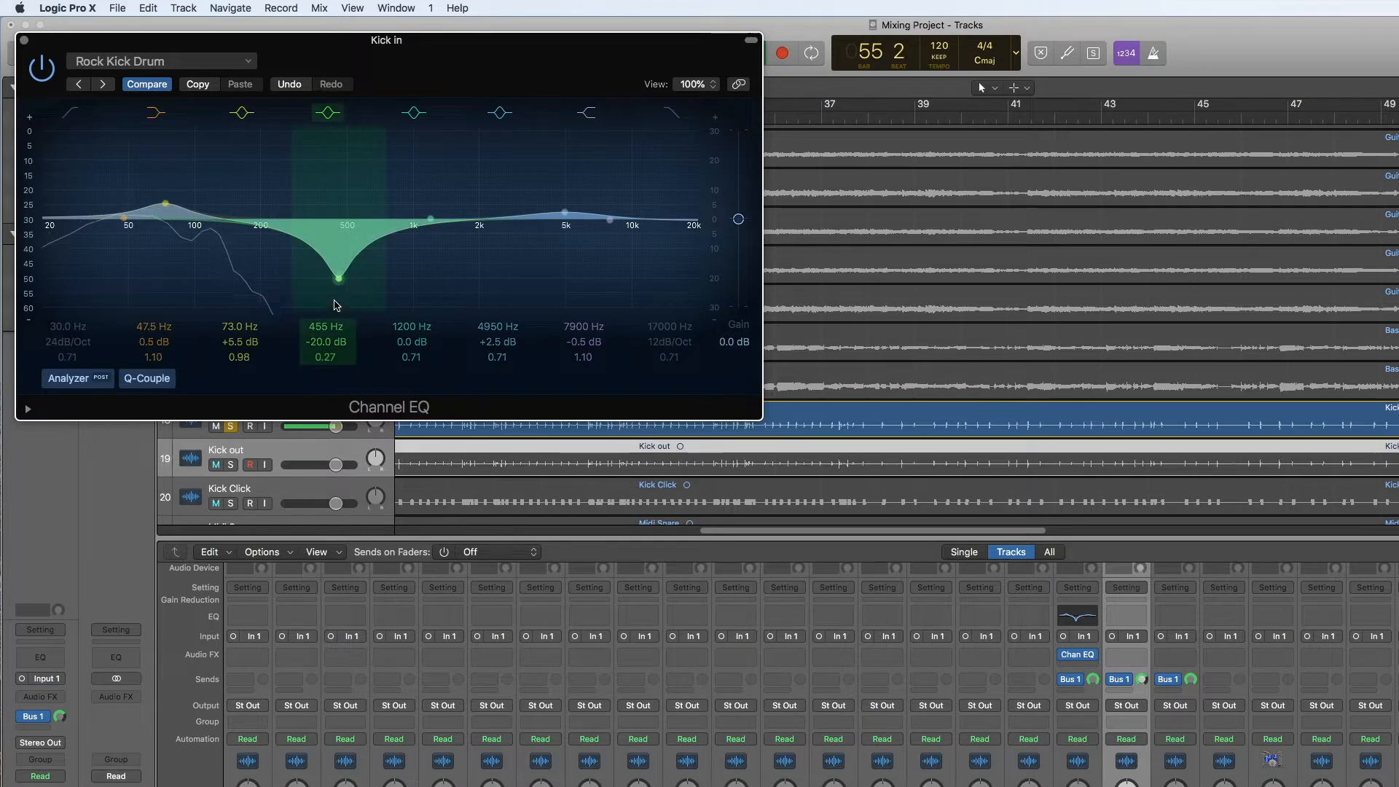
Step: Set the Kick in EQ bands to 41.5 Hz +5.0 dB, 65 Hz +7.5 dB, 465 Hz -16.0 dB and 4250 Hz -10.0 dB, and bypass the EQ
drag(338, 291, 341, 278)
drag(146, 199, 104, 200)
drag(685, 243, 627, 268)
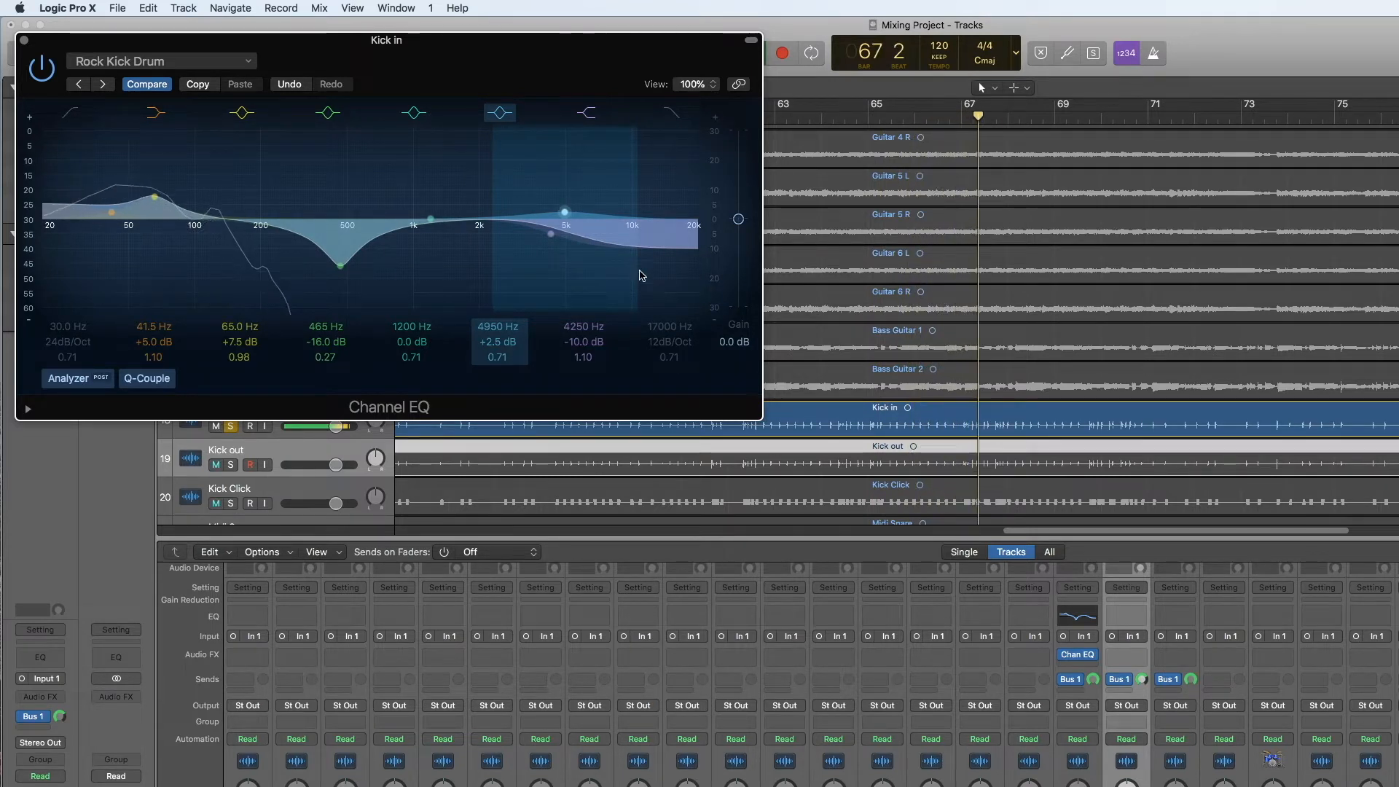
click(41, 75)
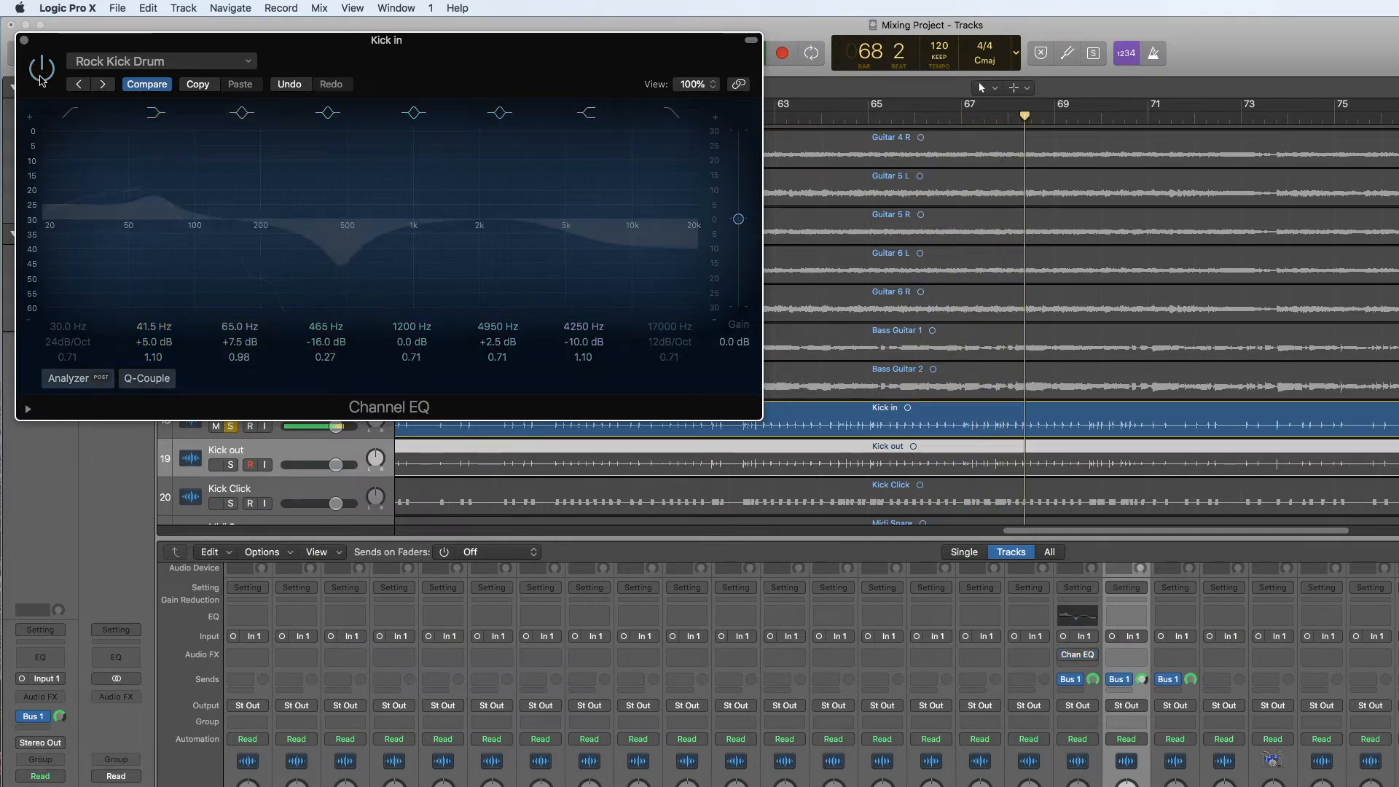
Step: Re-enable the Kick in EQ and set its bands to 41.5 Hz +7.0 dB, 70 Hz +6.5 dB, 6300 Hz +8.5 dB and 11800 Hz -12.5 dB
click(41, 75)
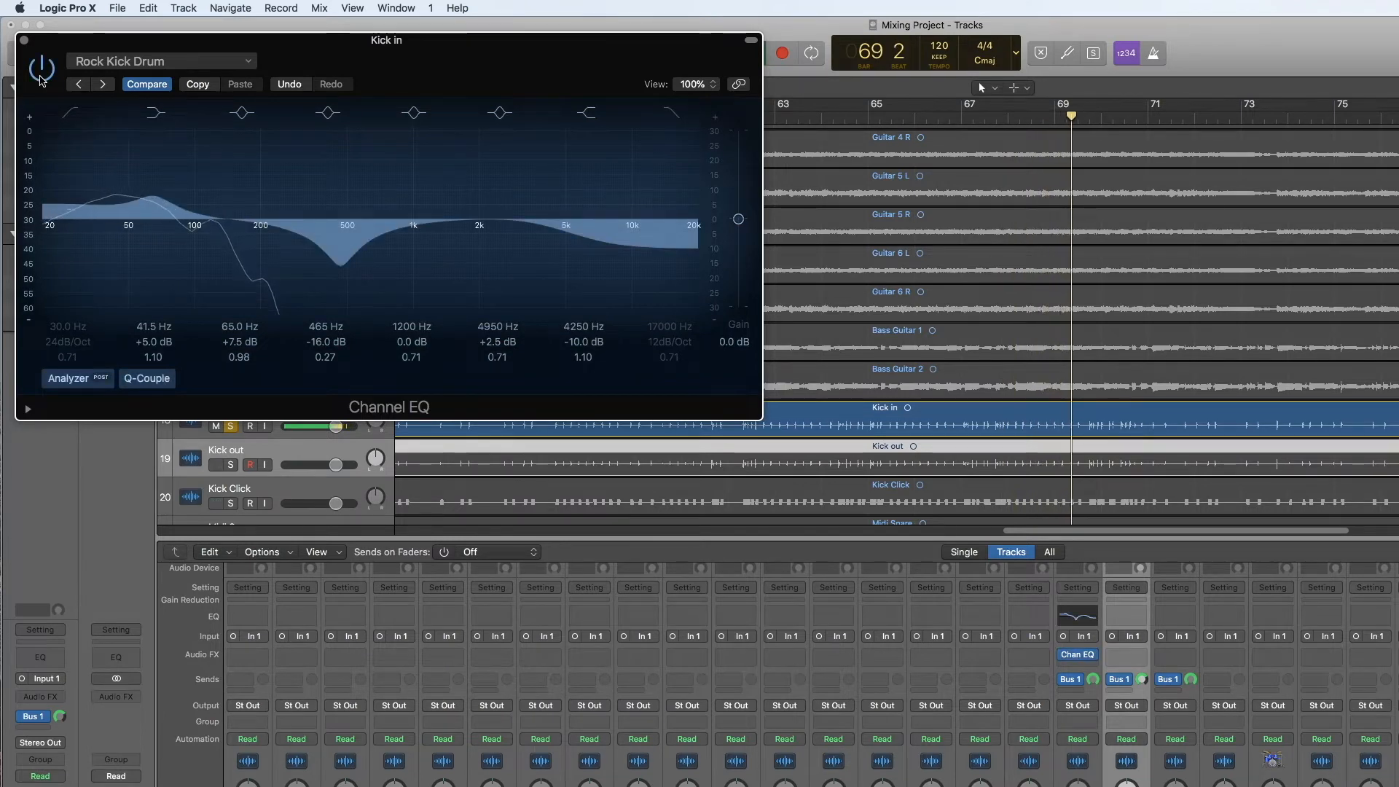
drag(153, 199, 161, 202)
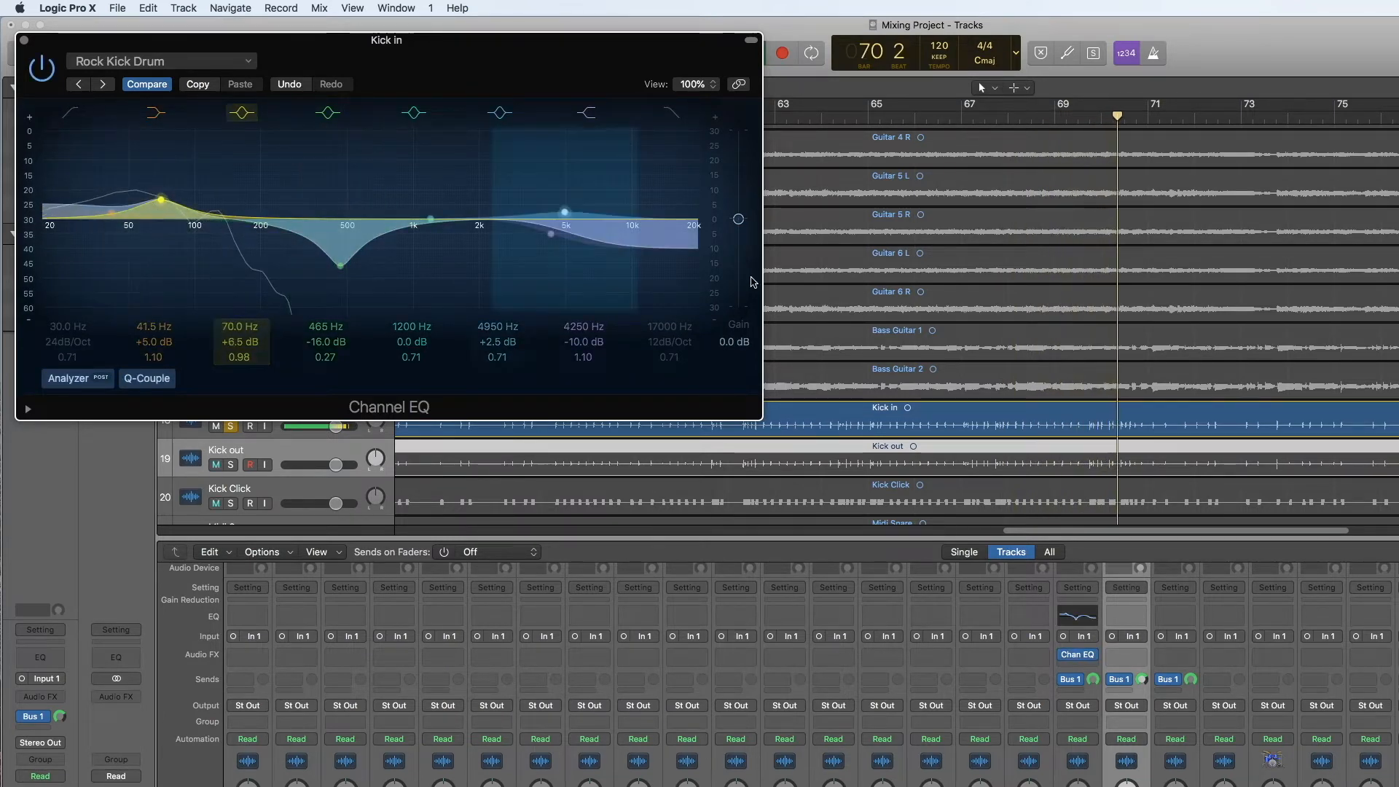
drag(565, 212, 588, 194)
drag(548, 243, 650, 250)
drag(100, 203, 100, 196)
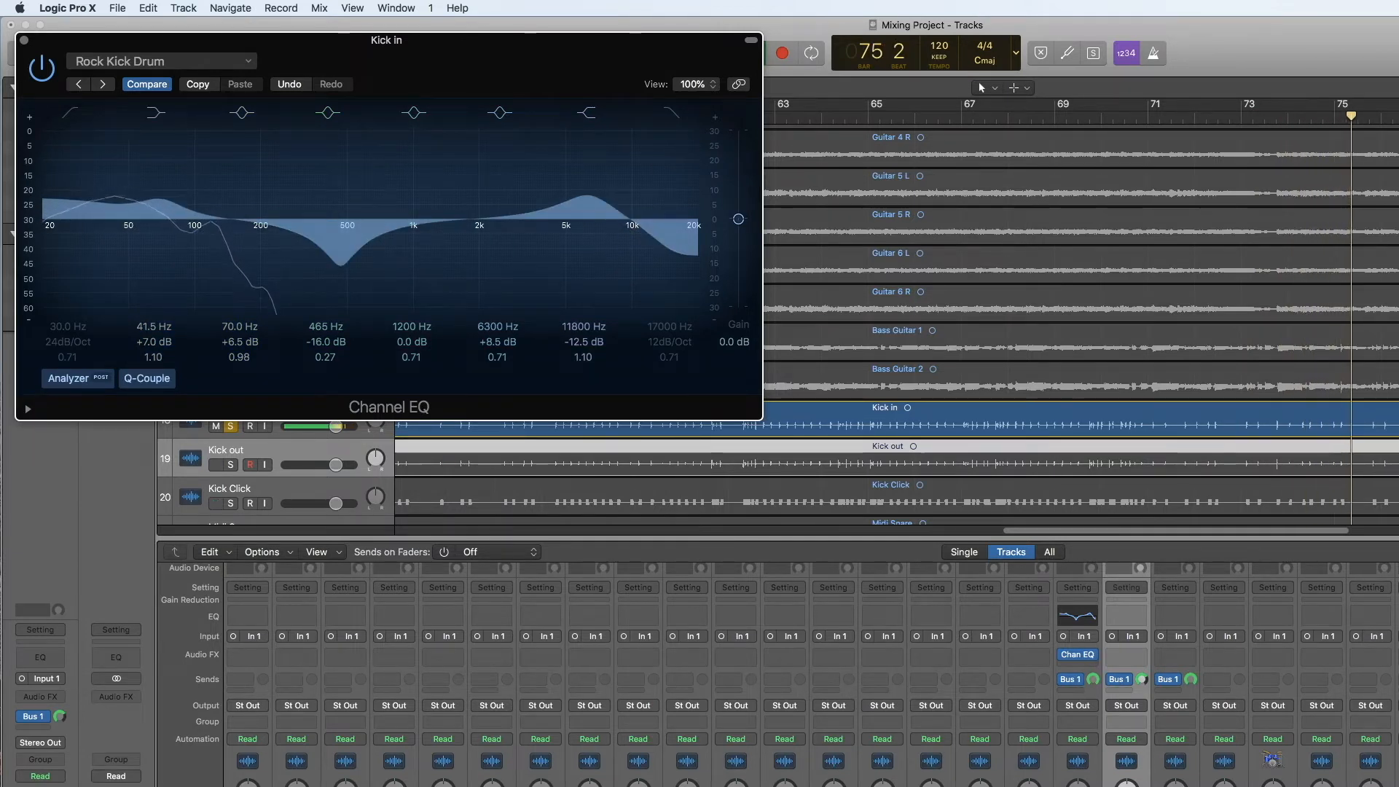
Step: Solo Kick out instead of Kick in, insert a mono Channel EQ on Kick out, and close the Kick in EQ window
click(1087, 785)
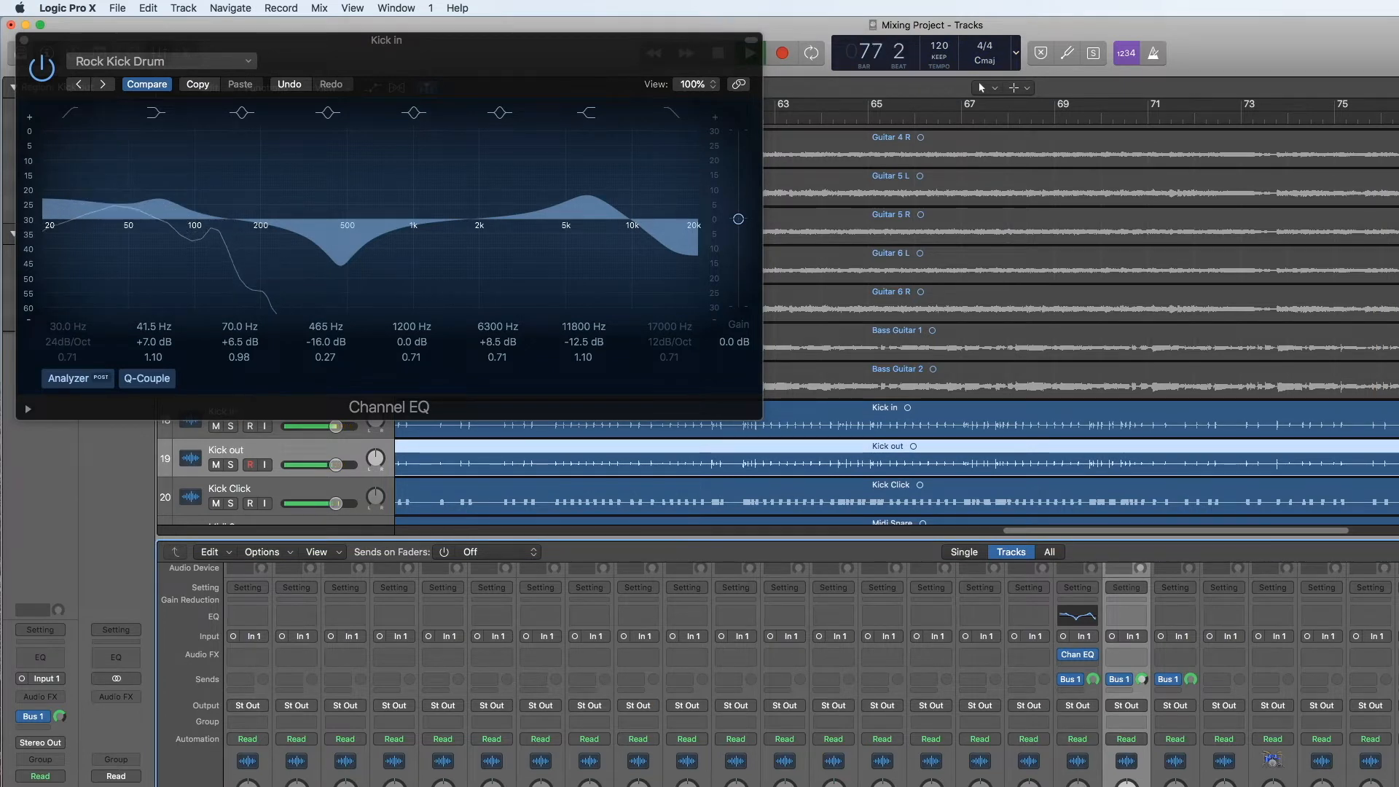
key(s)
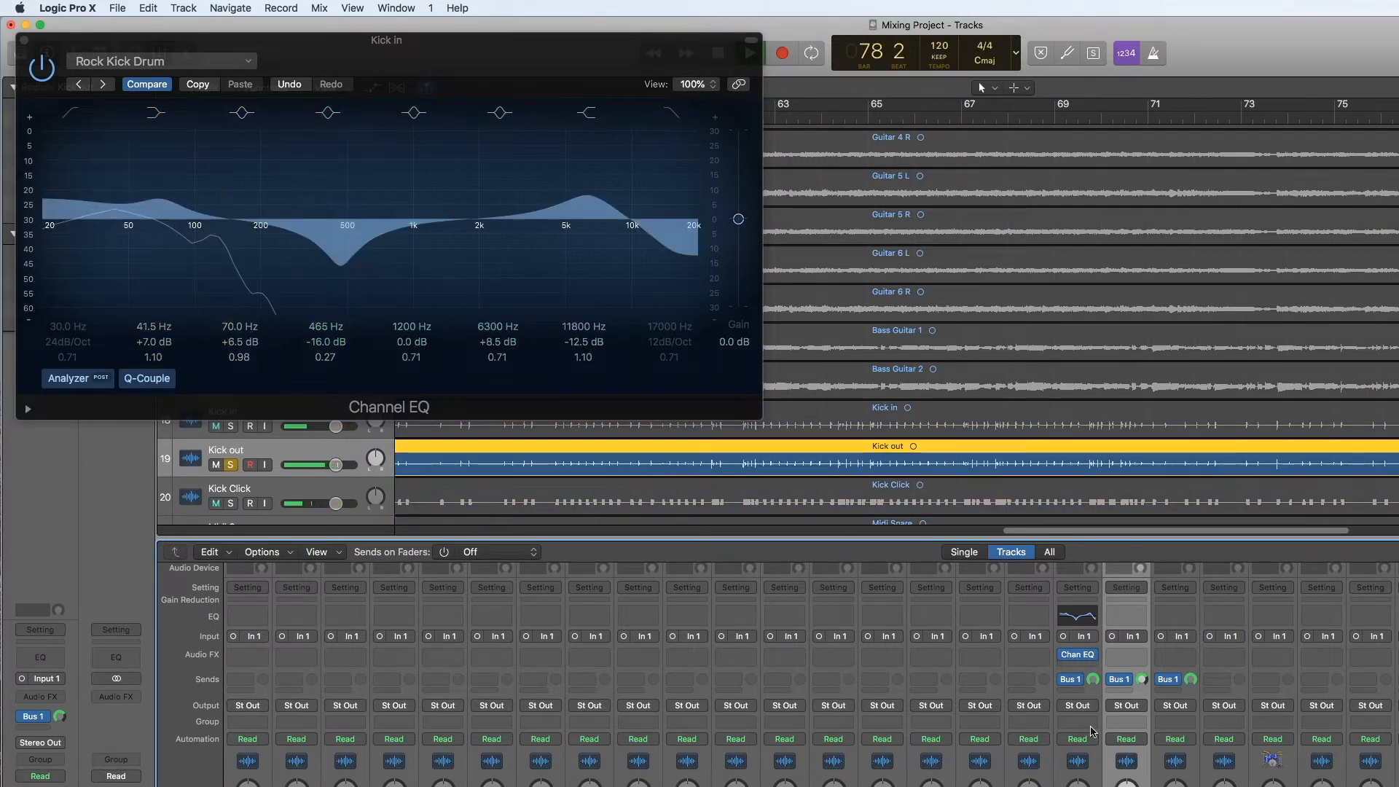
click(1135, 655)
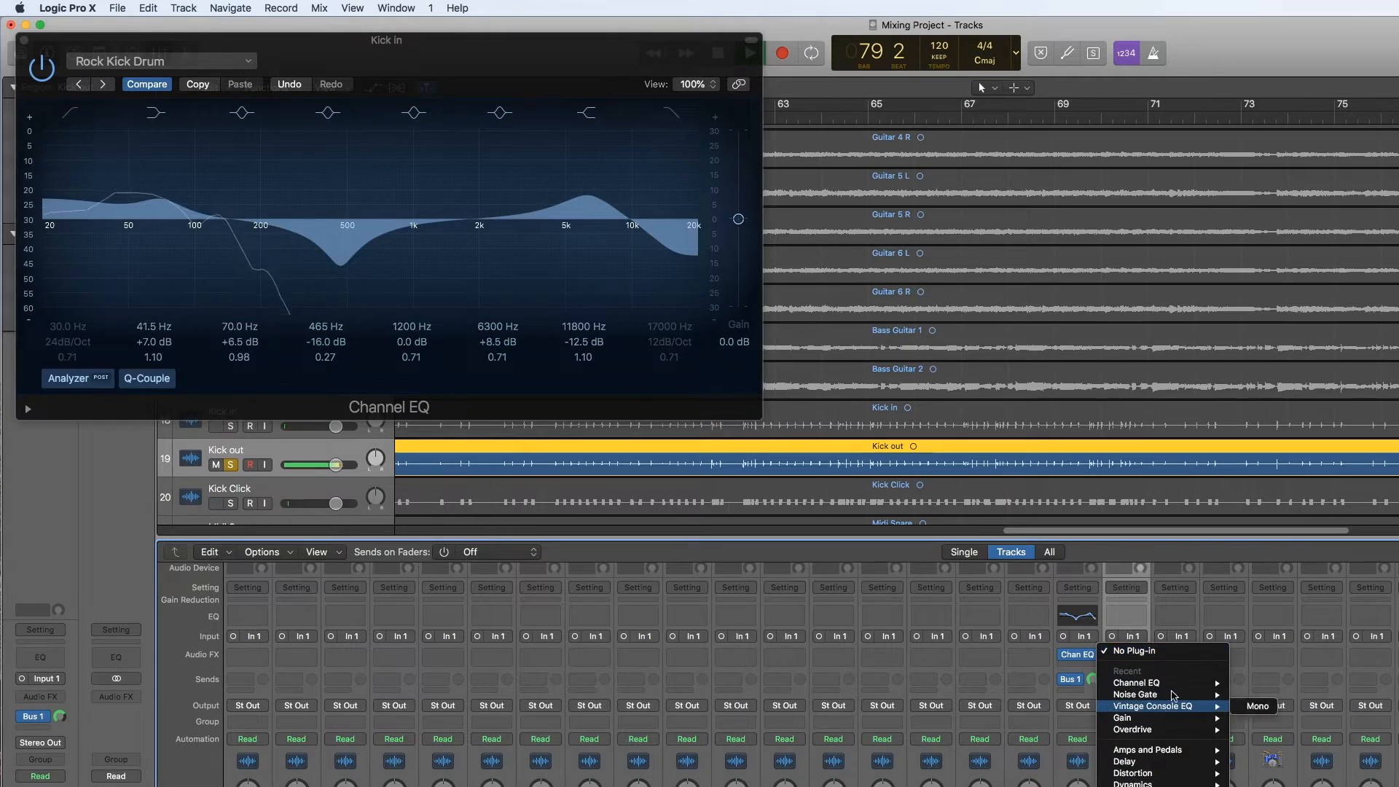
mouse_move(1189, 687)
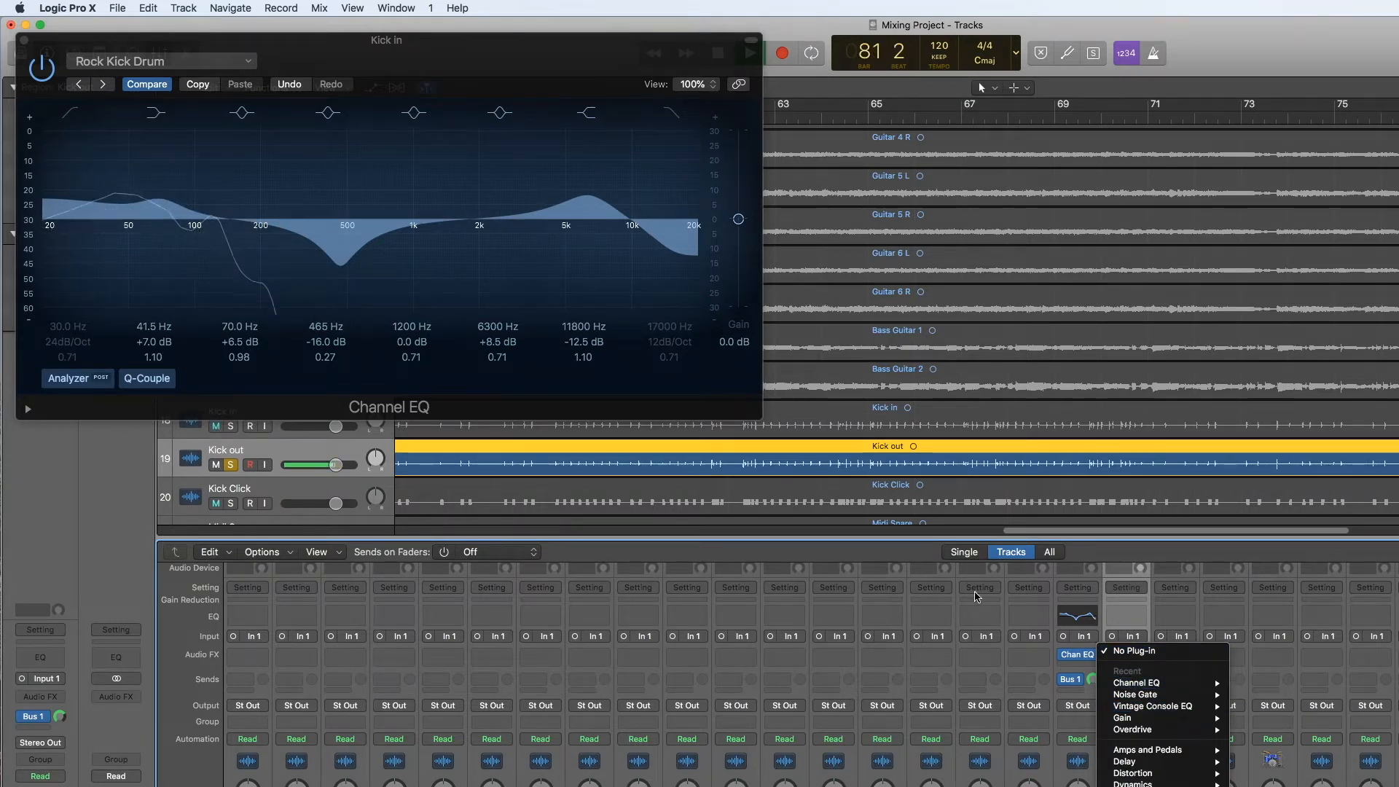
click(1244, 687)
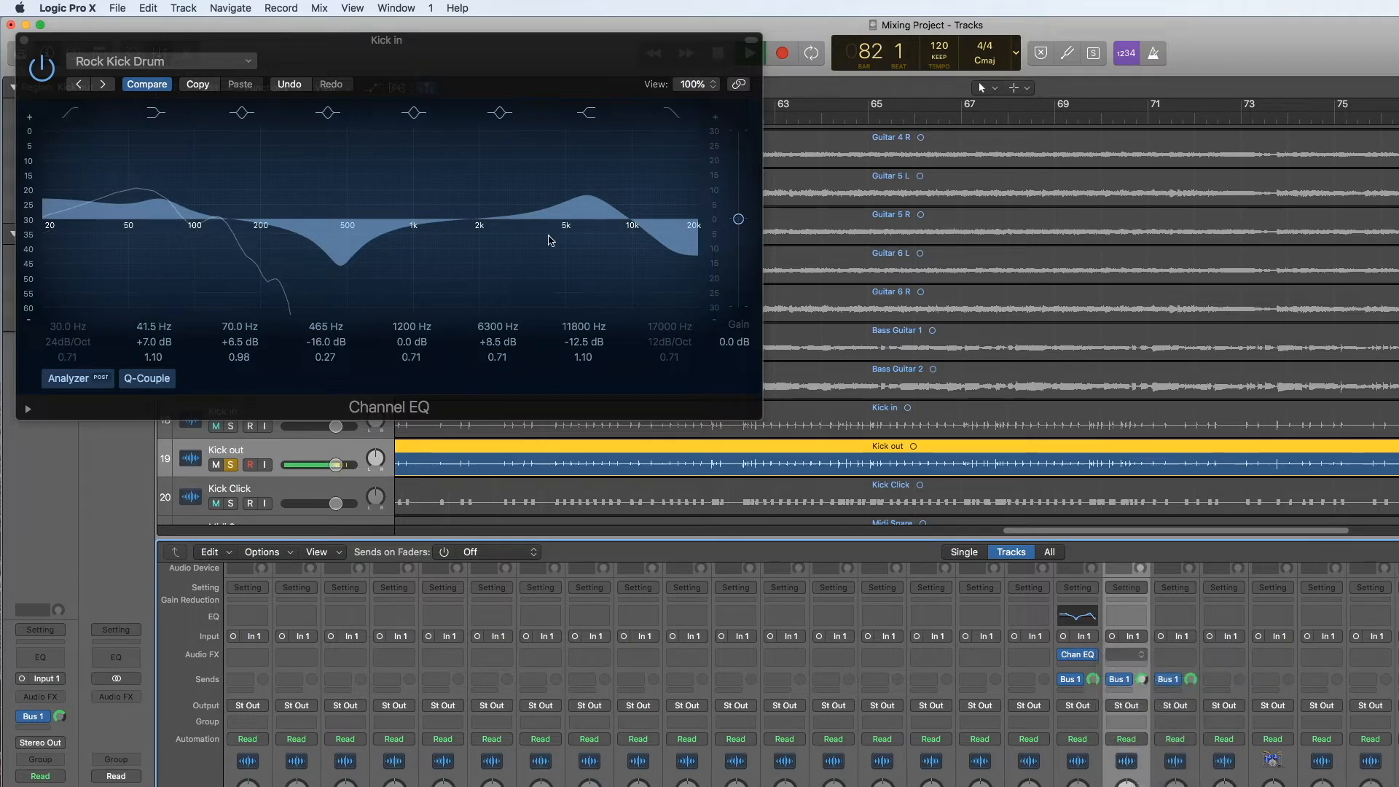
drag(362, 57, 411, 95)
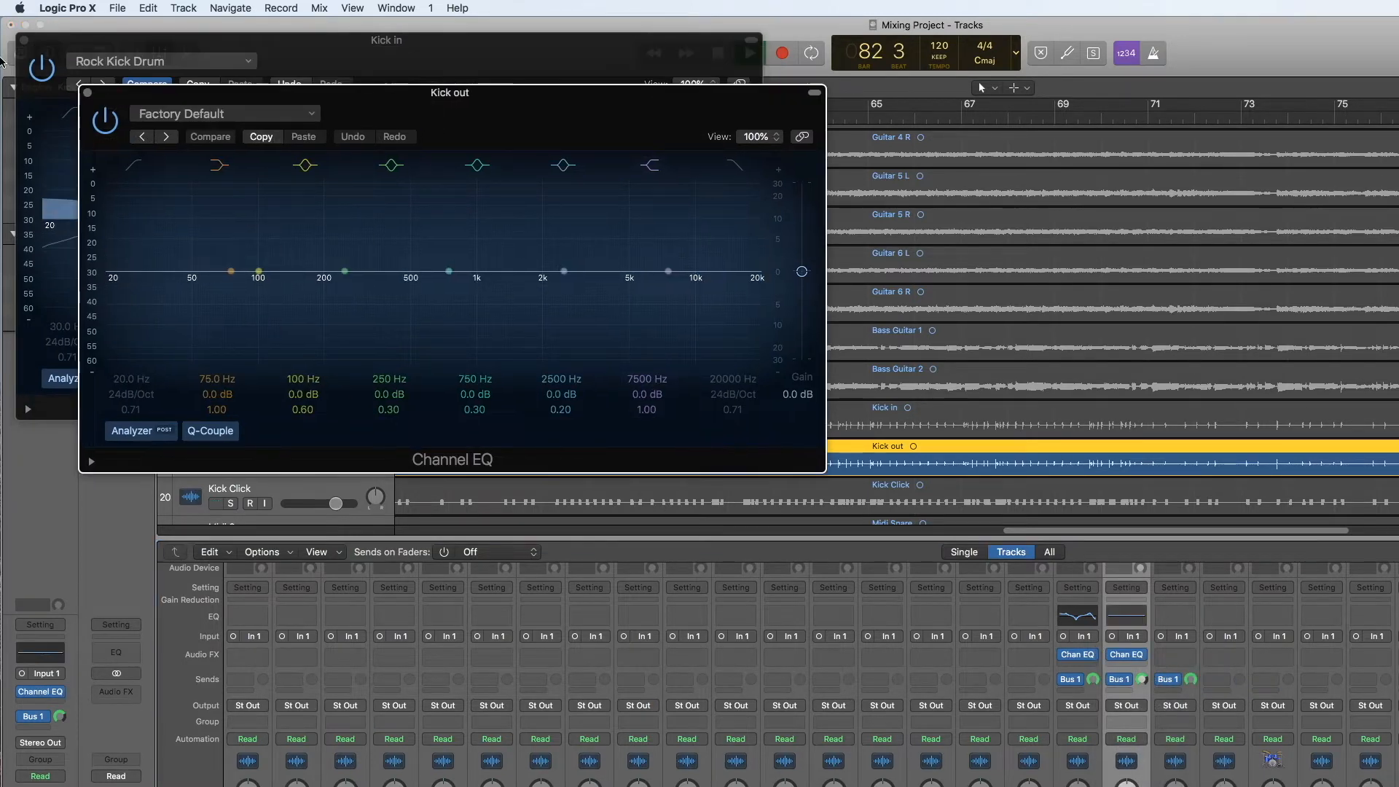
click(27, 46)
click(24, 39)
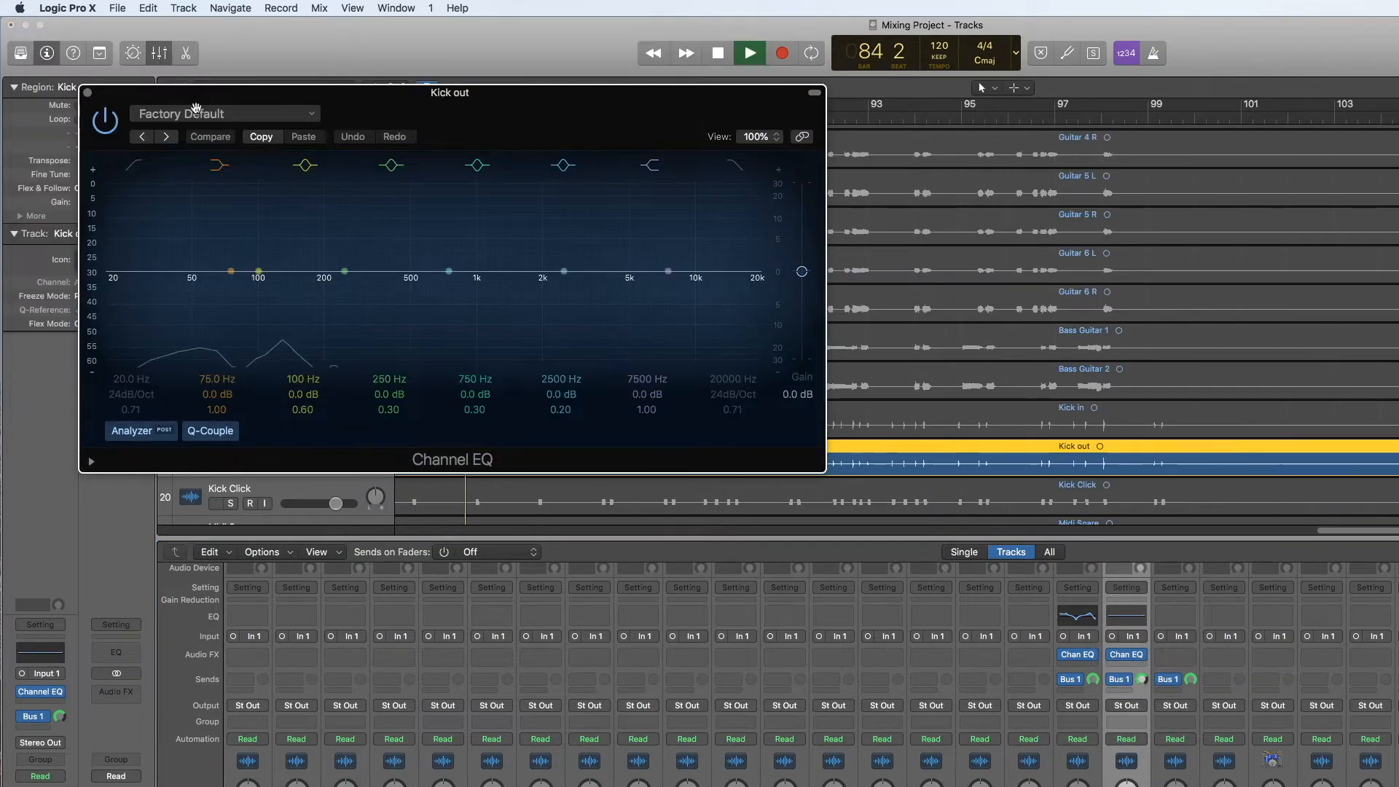
Step: Load the Clean Up Kick drum preset in Kick out's Channel EQ
click(241, 116)
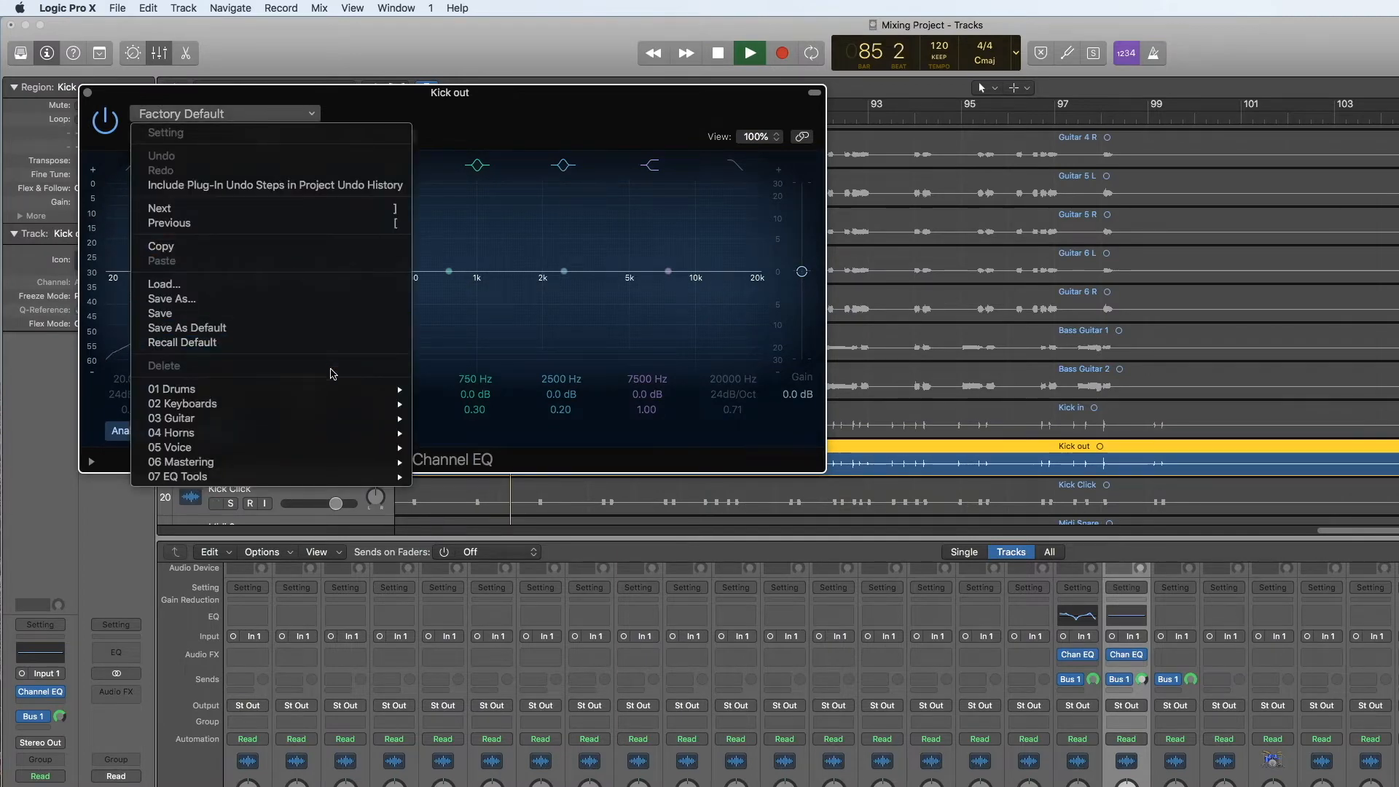
mouse_move(379, 392)
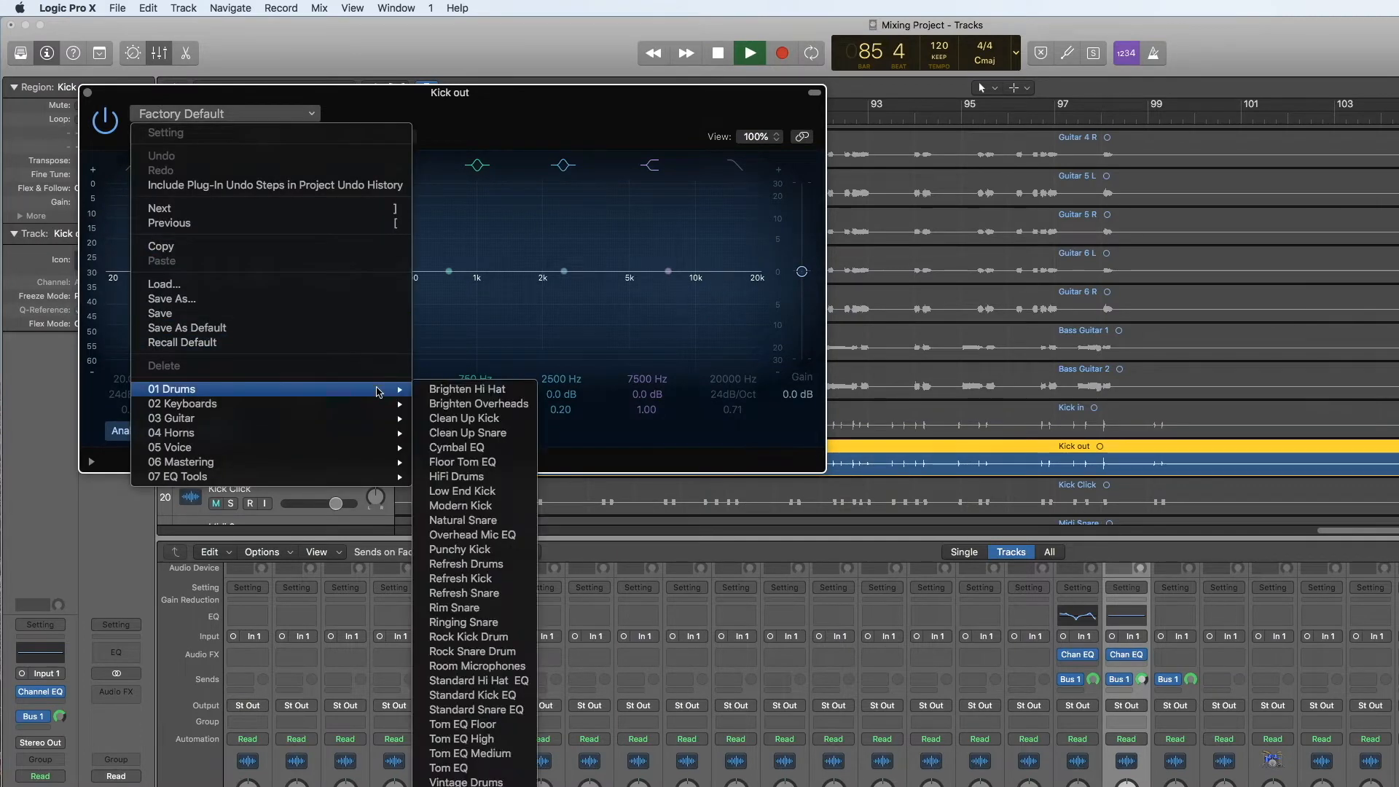
click(505, 420)
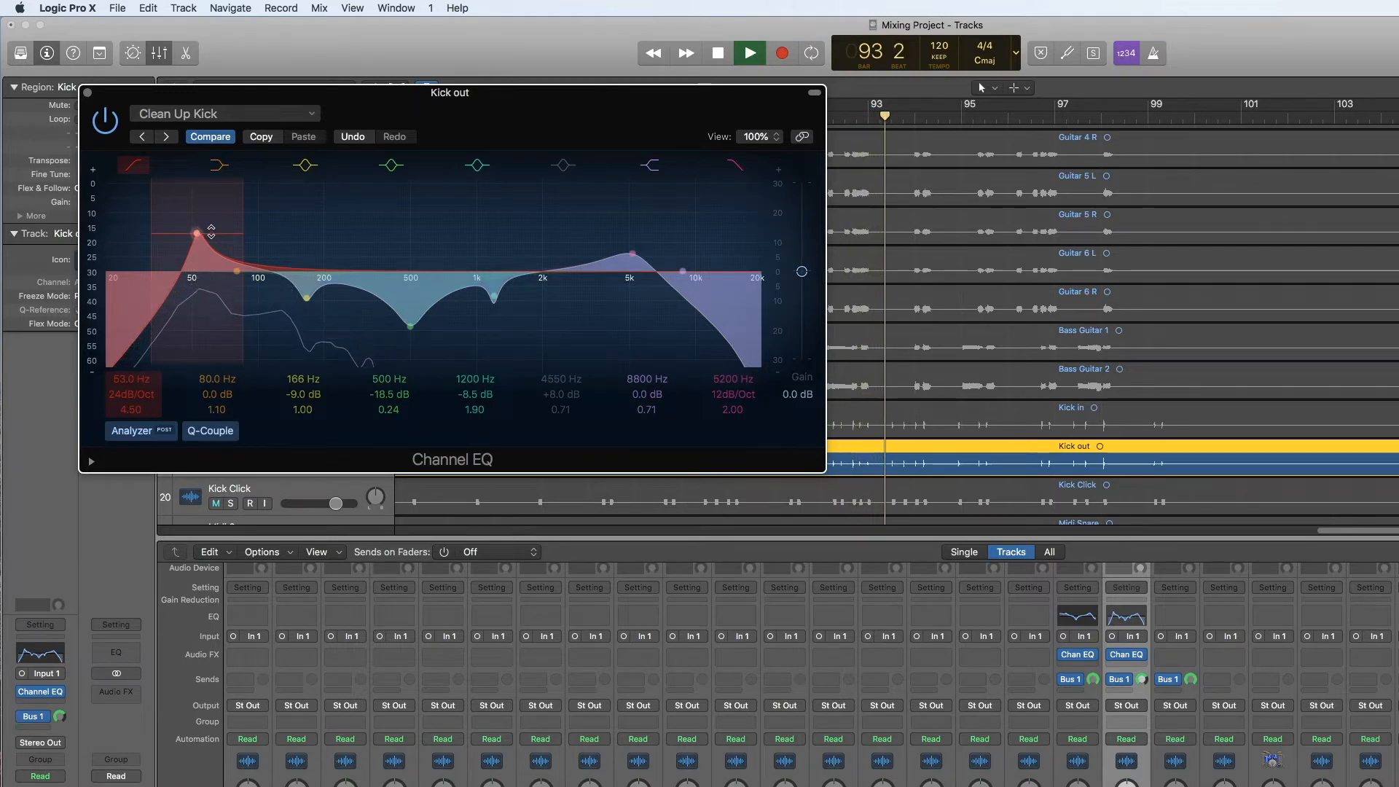
Step: Compare Kick out with its EQ bypassed and enabled from the song's start, leaving the EQ enabled and its window closed
click(106, 121)
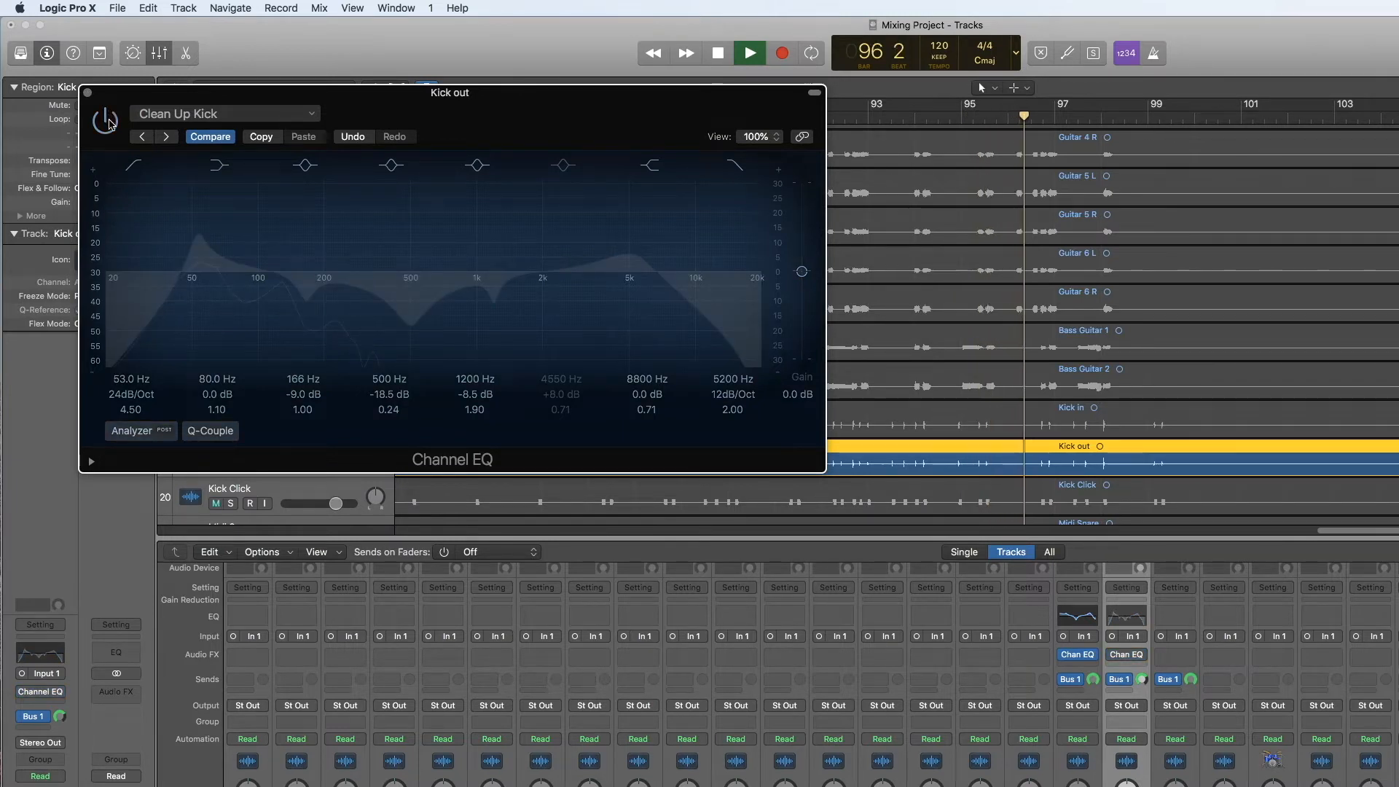
key(space)
key(Return)
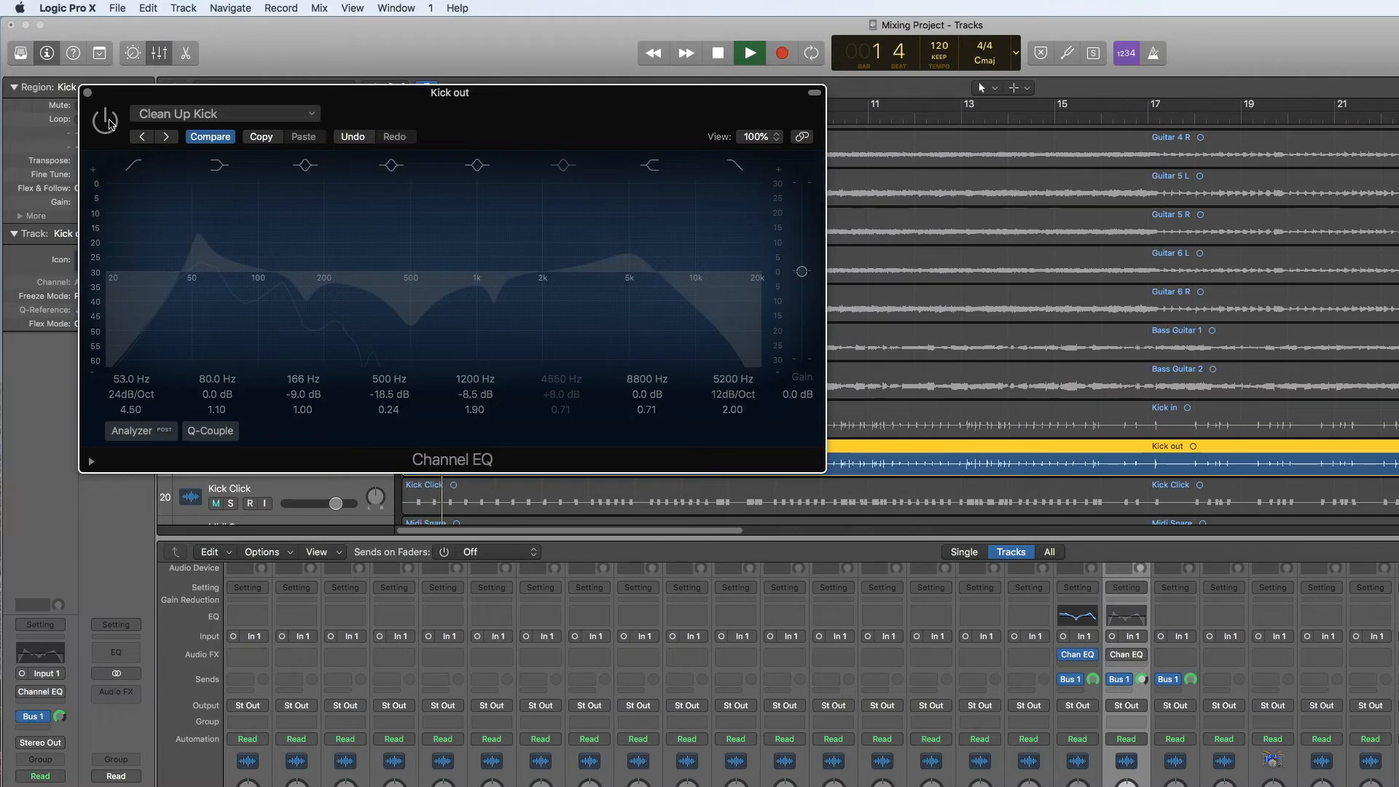
click(109, 124)
click(110, 124)
click(109, 124)
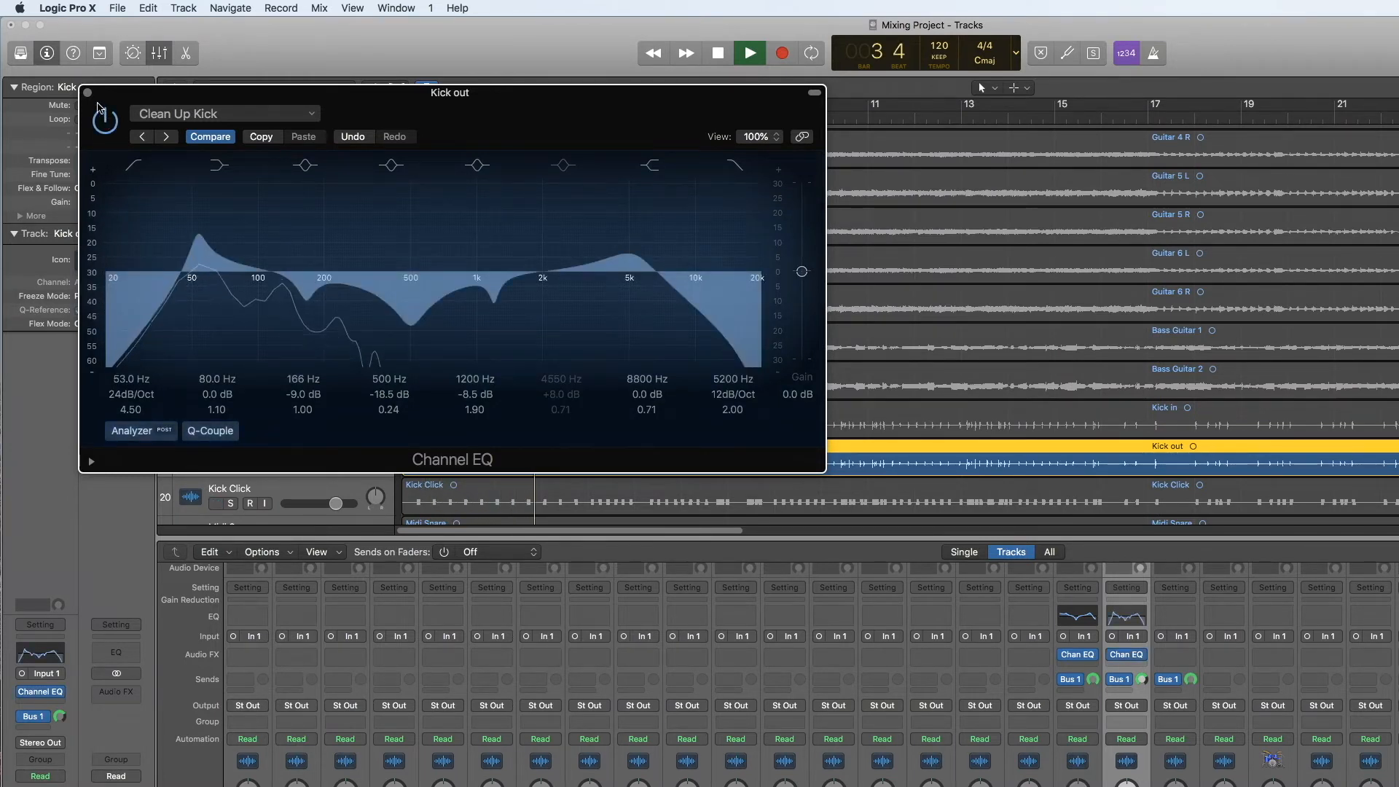
click(87, 93)
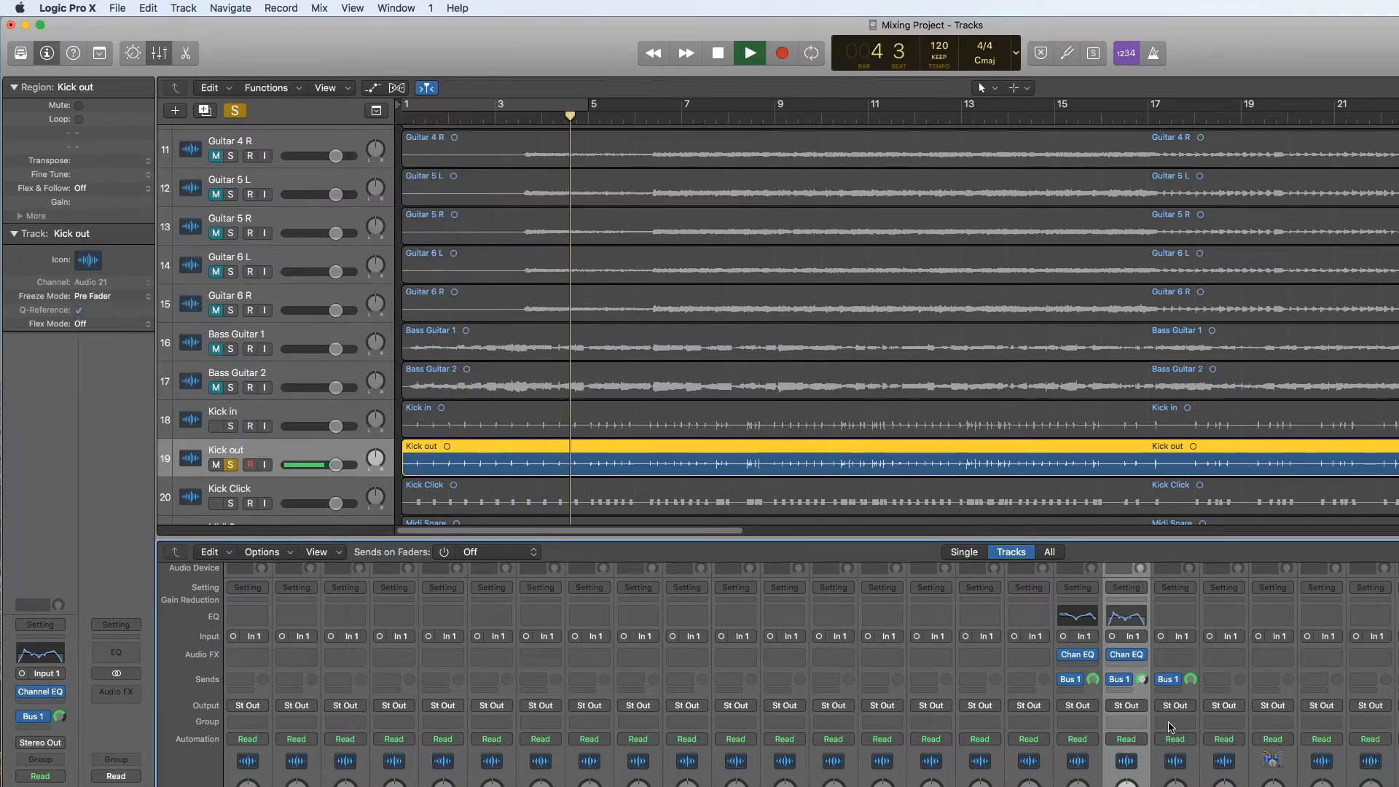
Step: Insert a Noise Gate on the Kick out channel and place it before the Channel EQ
click(1125, 655)
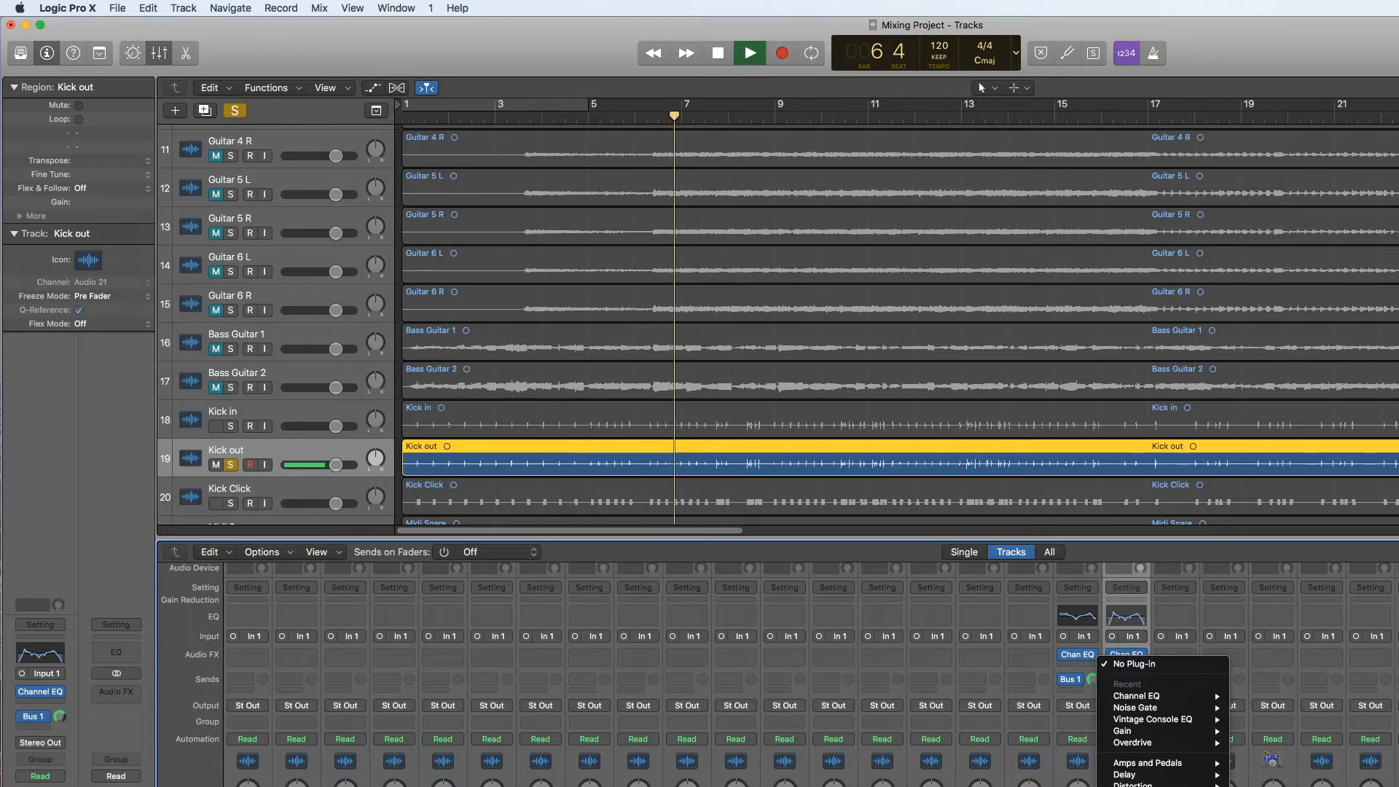
key(Escape)
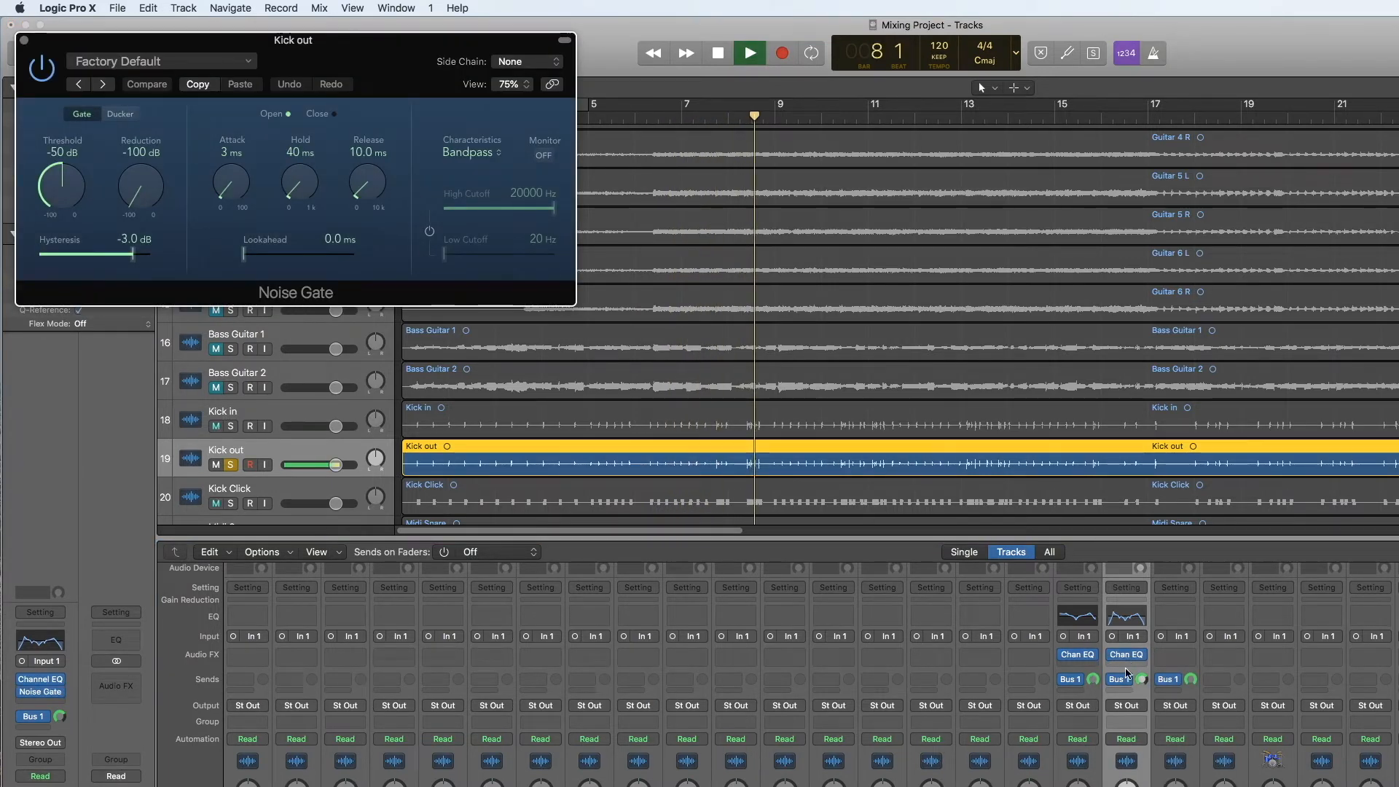
drag(1121, 660, 1122, 640)
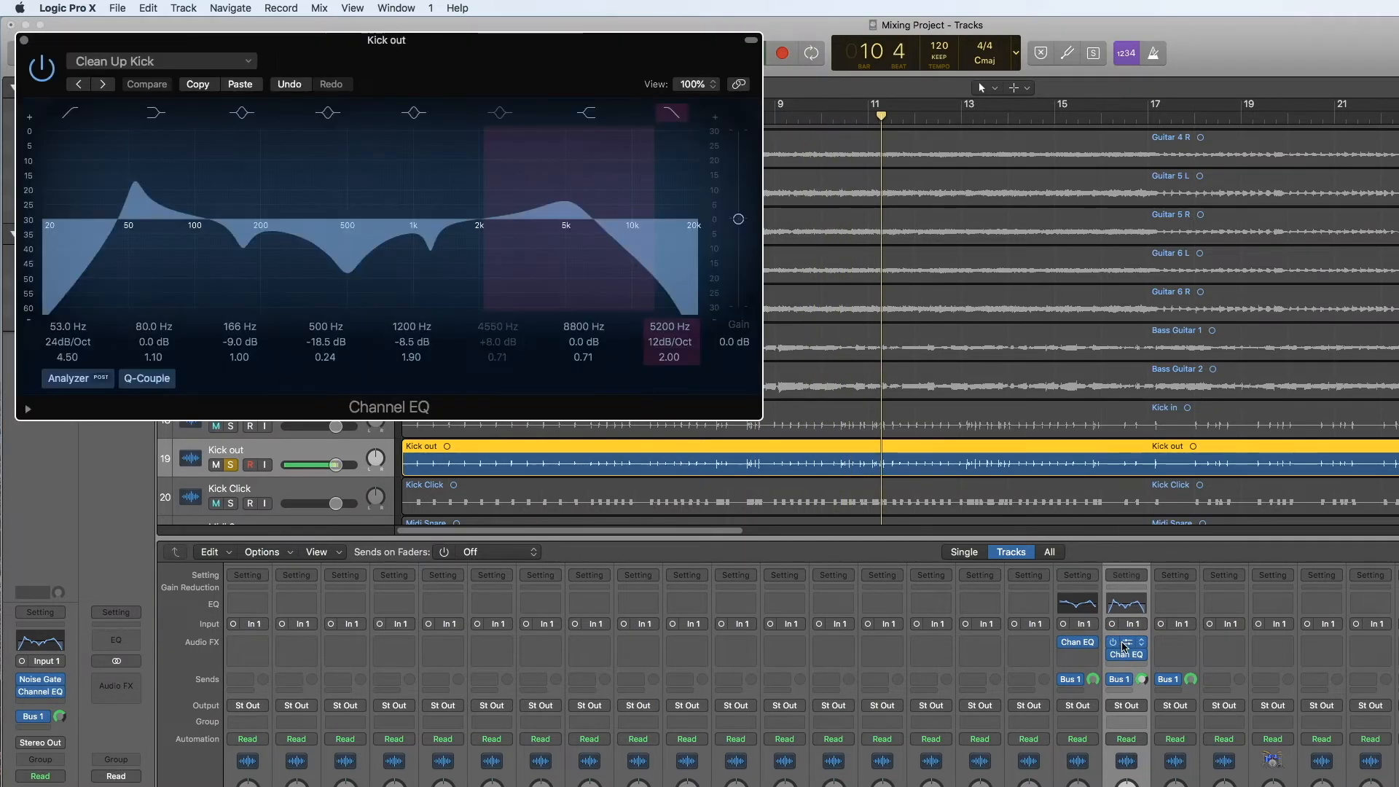
key(space)
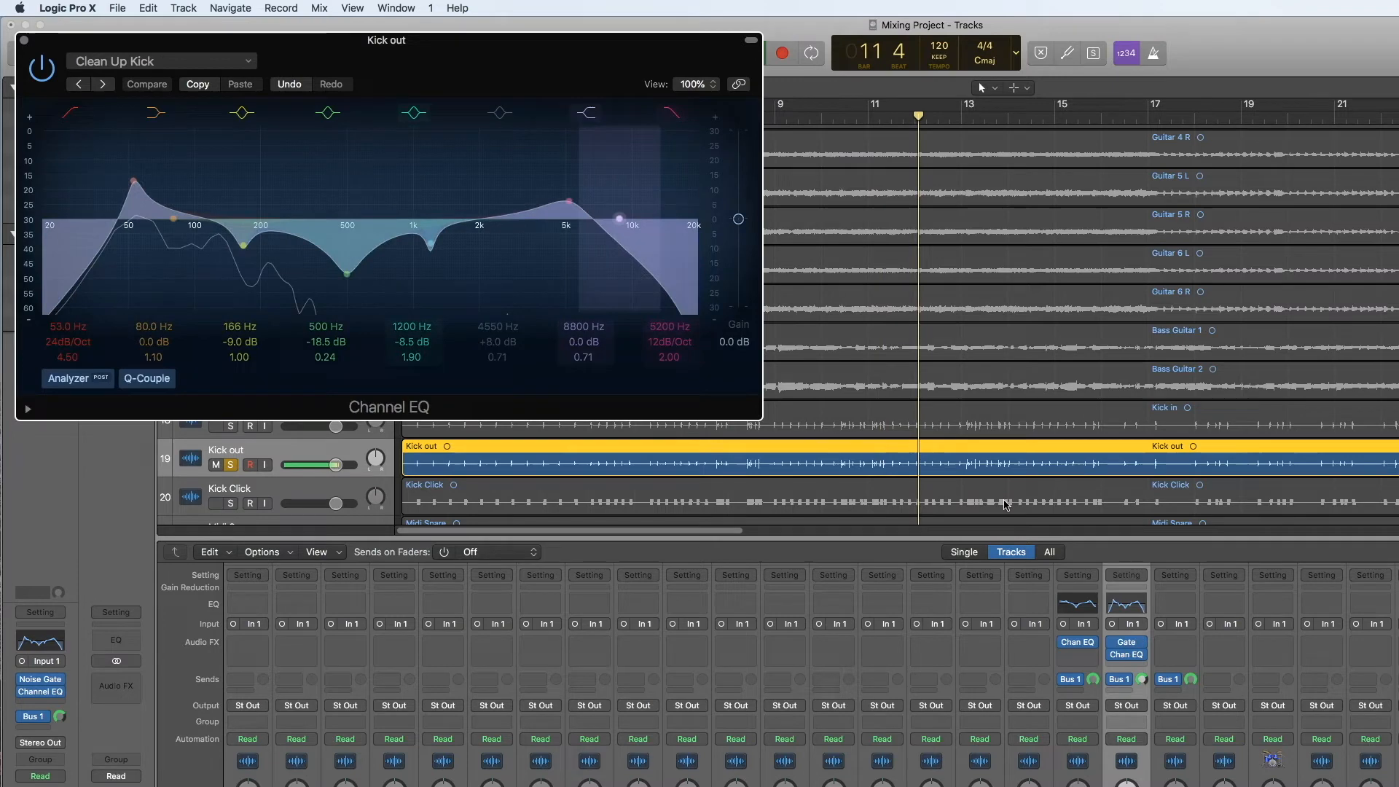
Step: Load the Tighten Up preset in Kick out's Noise Gate
click(1128, 643)
click(175, 76)
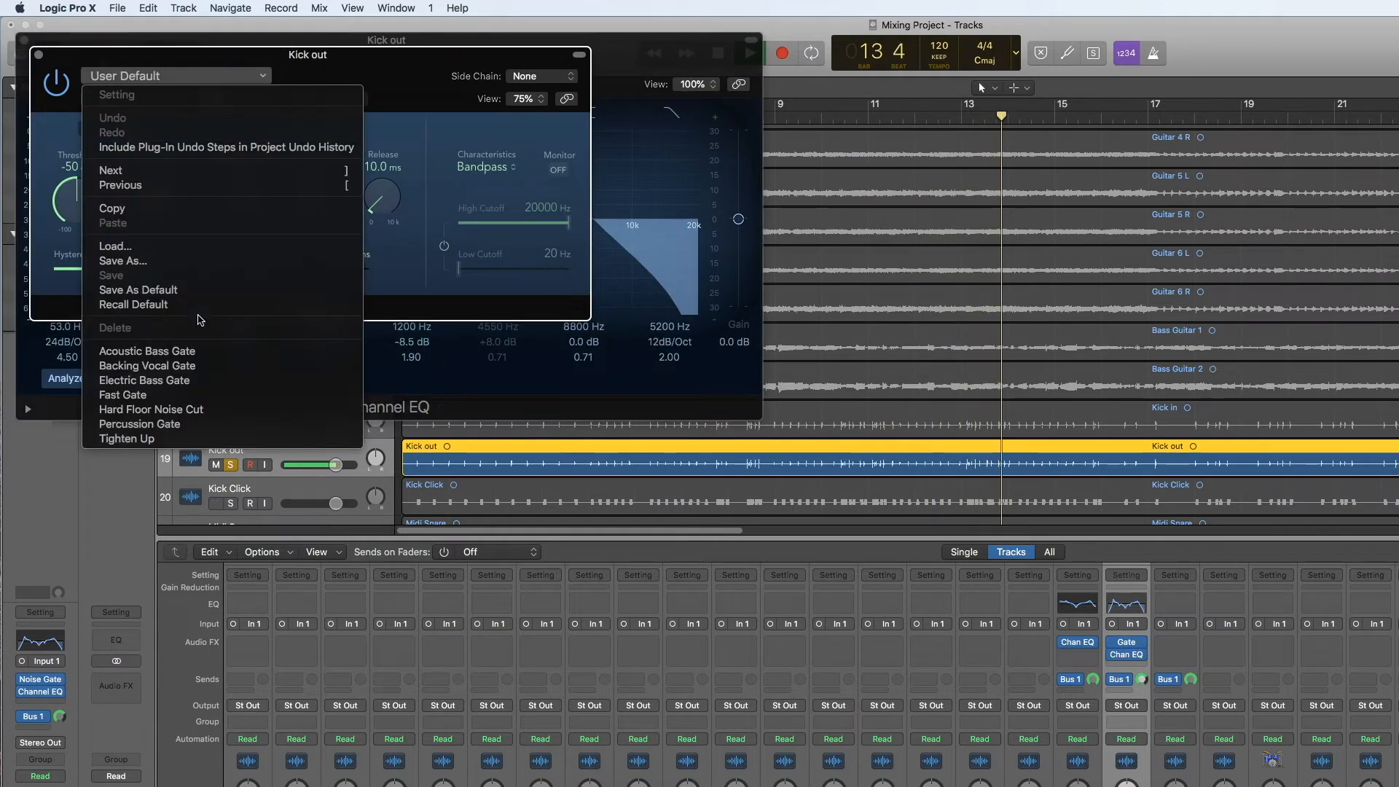
click(210, 439)
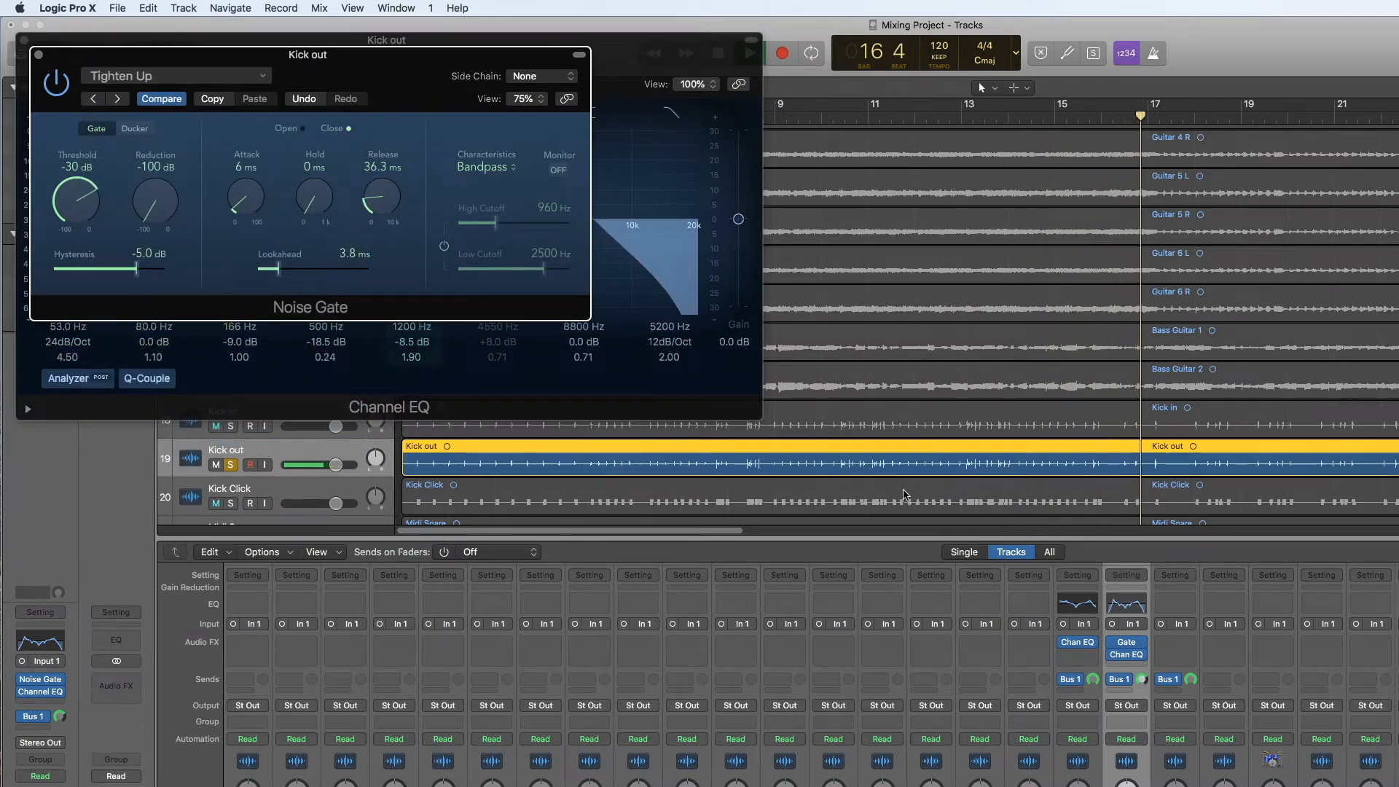
Step: Bypass Kick out's Channel EQ and set the Noise Gate threshold to -24 dB
mouse_move(1114, 658)
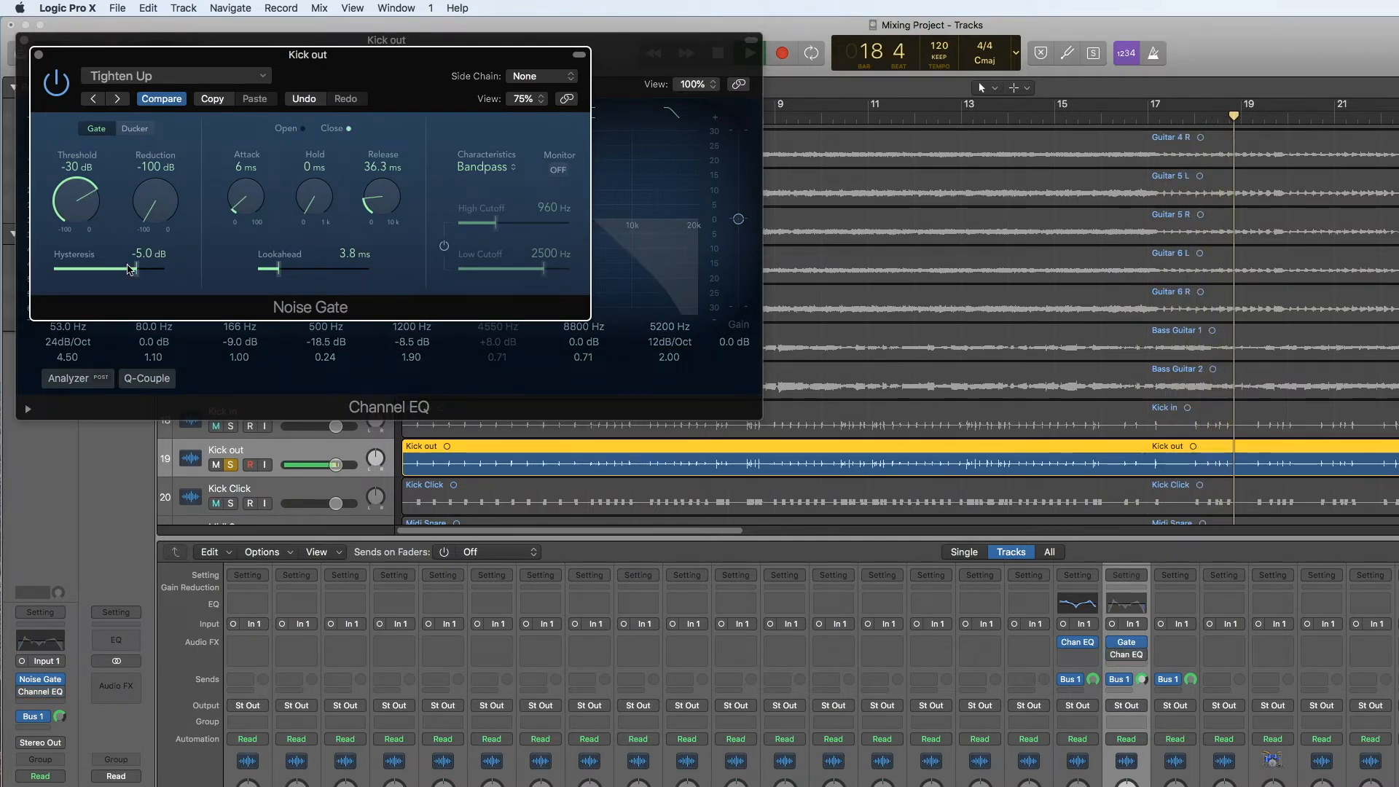
drag(67, 211, 64, 192)
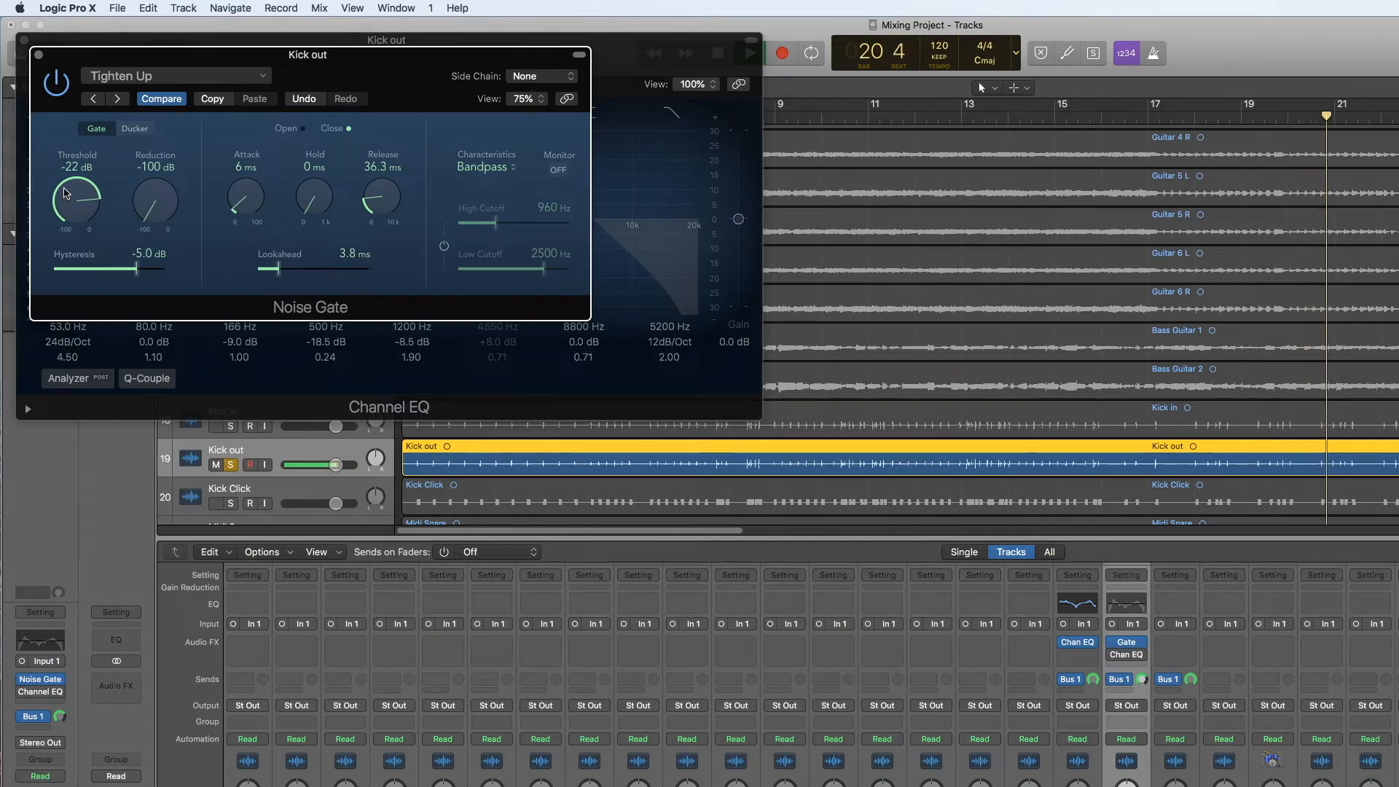
drag(64, 191, 64, 195)
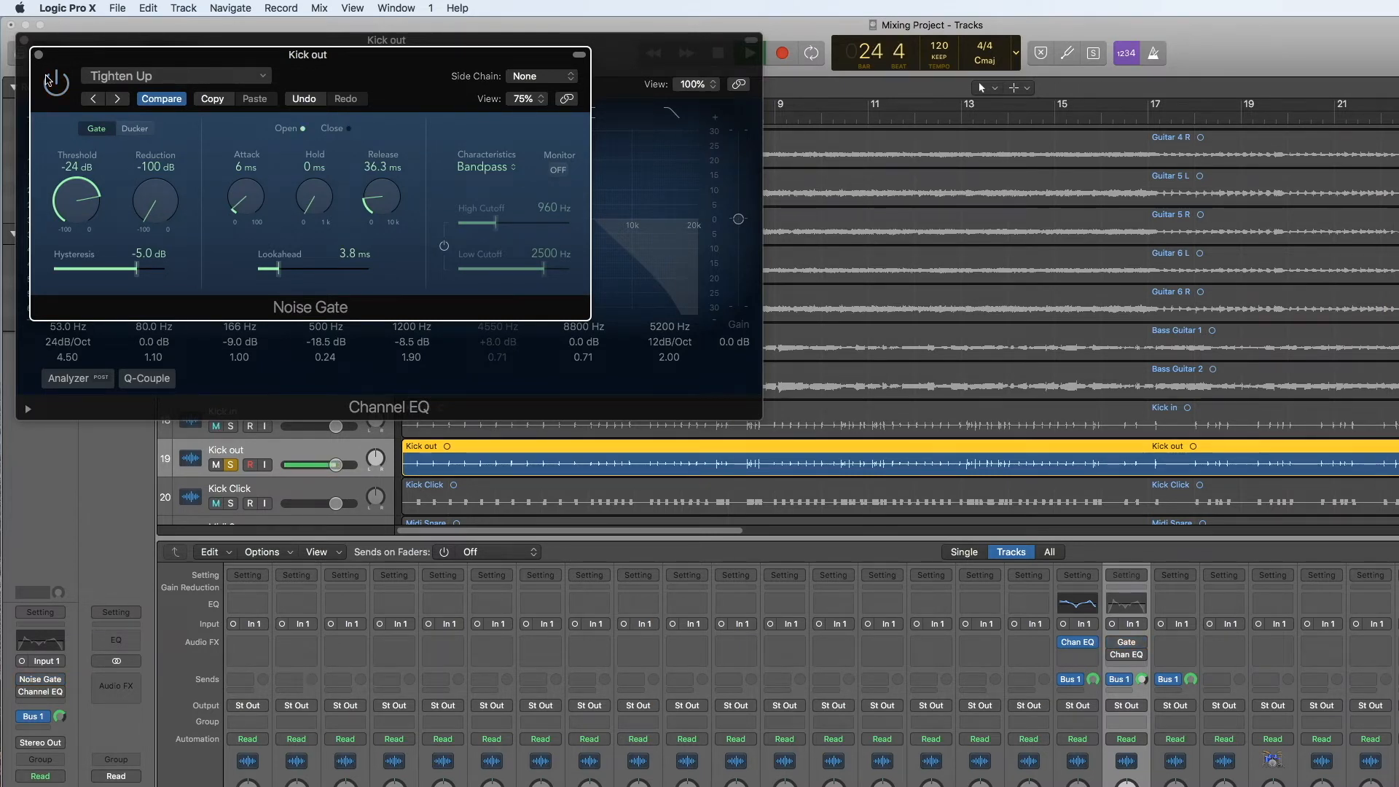
Step: Replay Kick out from about bar 9 to compare the gate bypassed and enabled, and set the enabled gate's lookahead to 11.4 ms
click(770, 119)
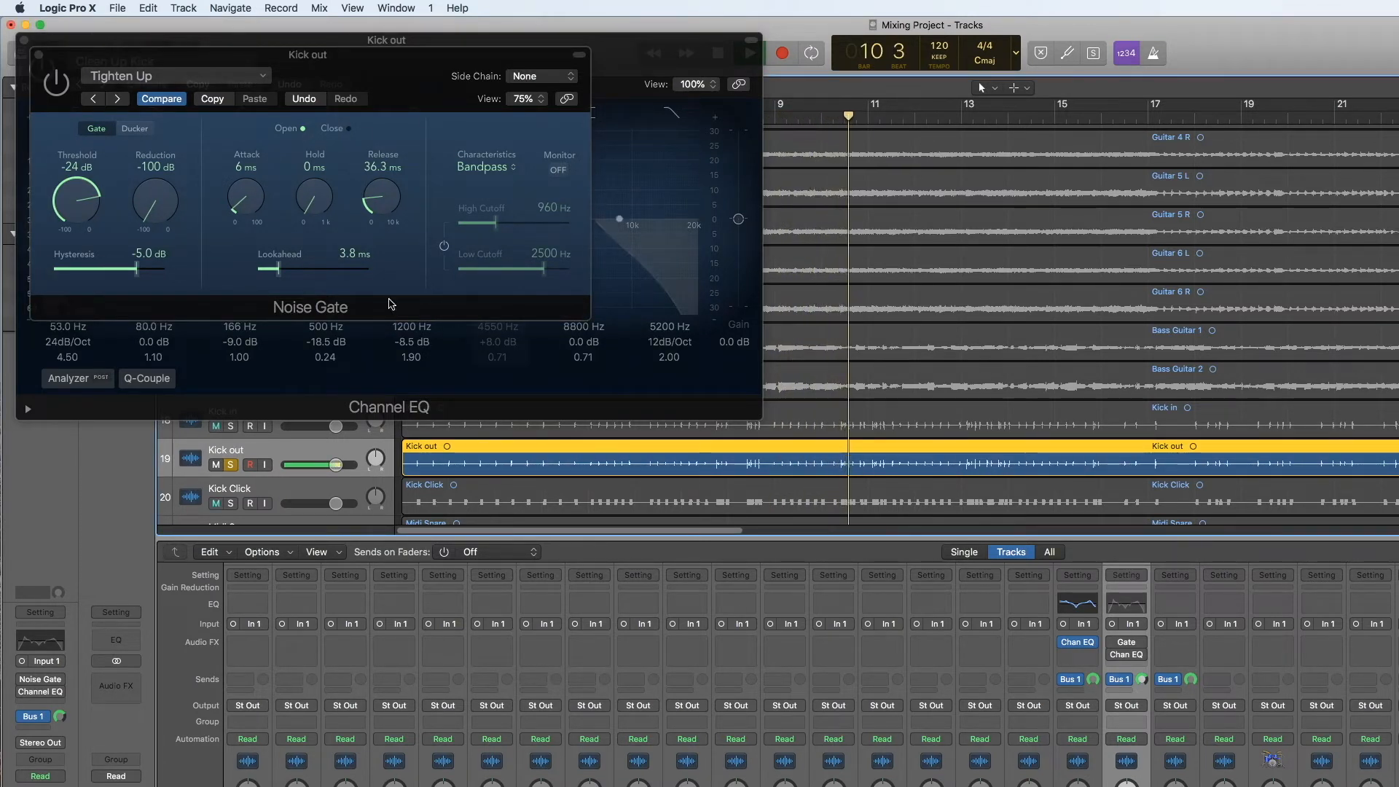
click(61, 91)
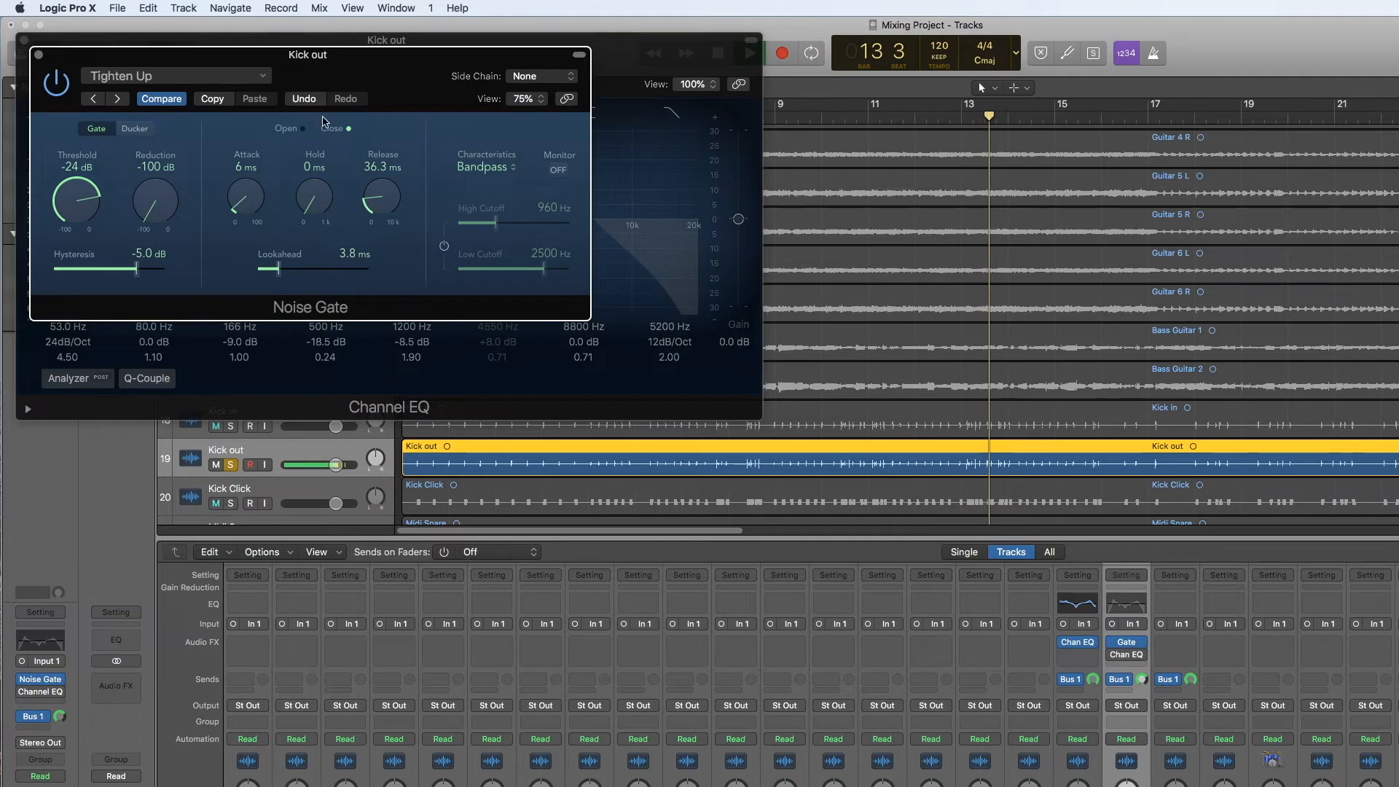
drag(312, 274, 319, 279)
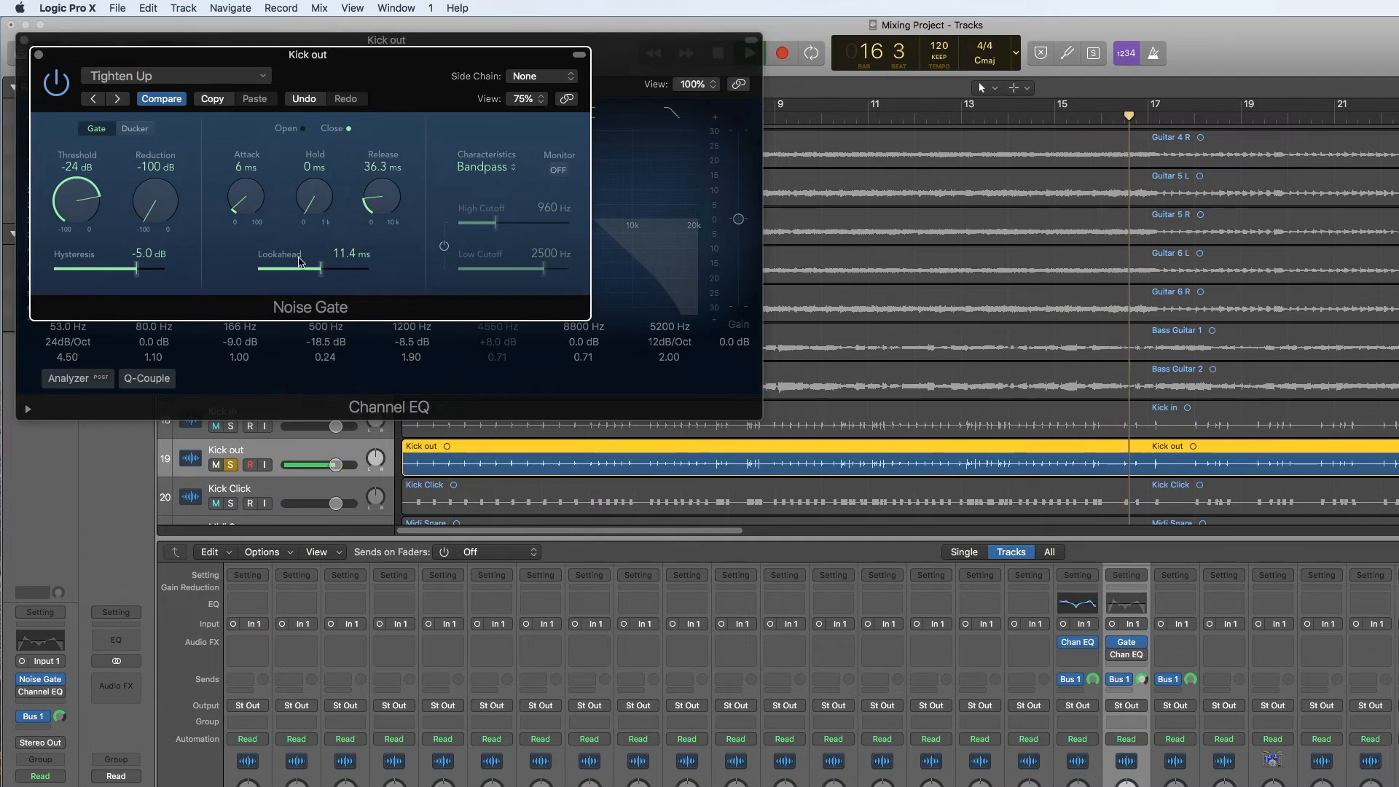
click(39, 56)
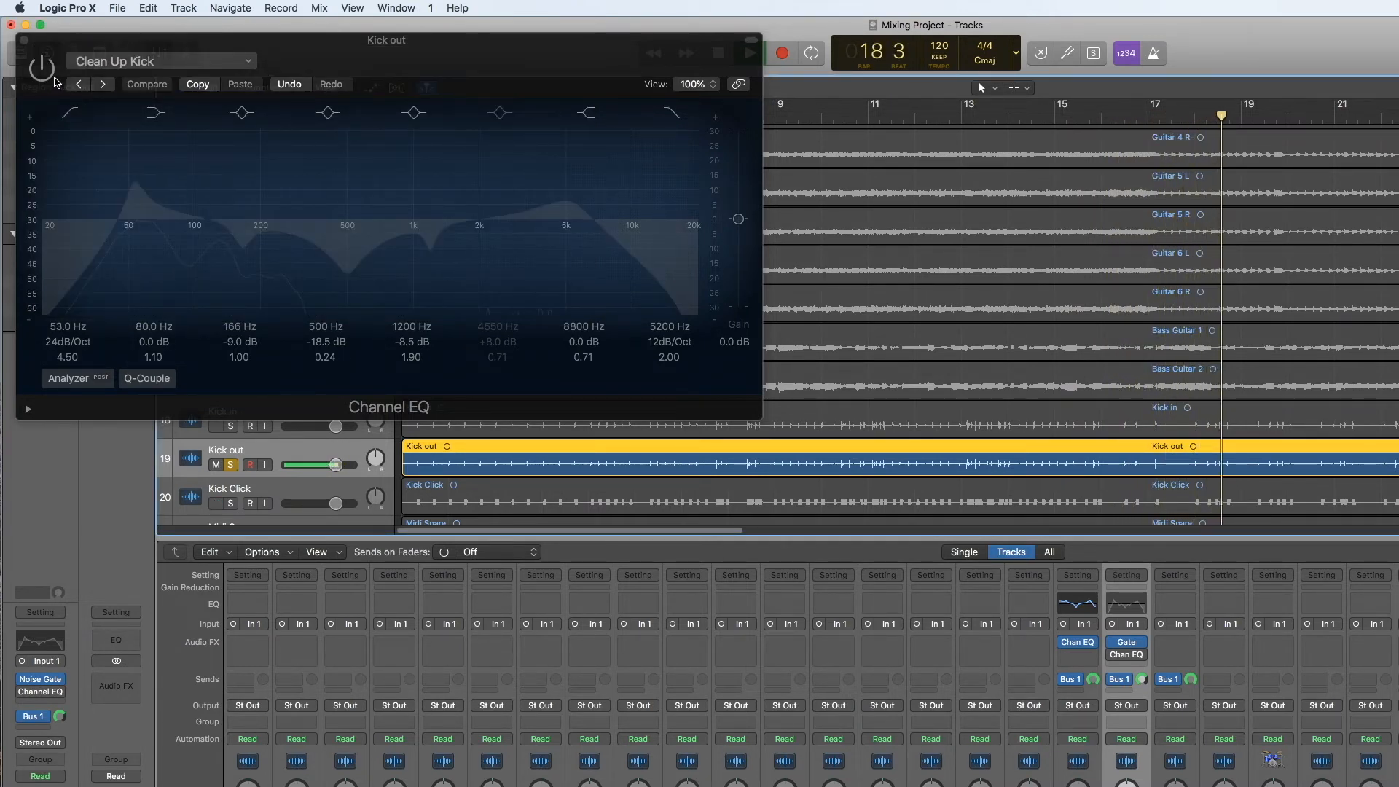
Step: Re-enable Kick out's Channel EQ and close its window
click(54, 78)
click(43, 71)
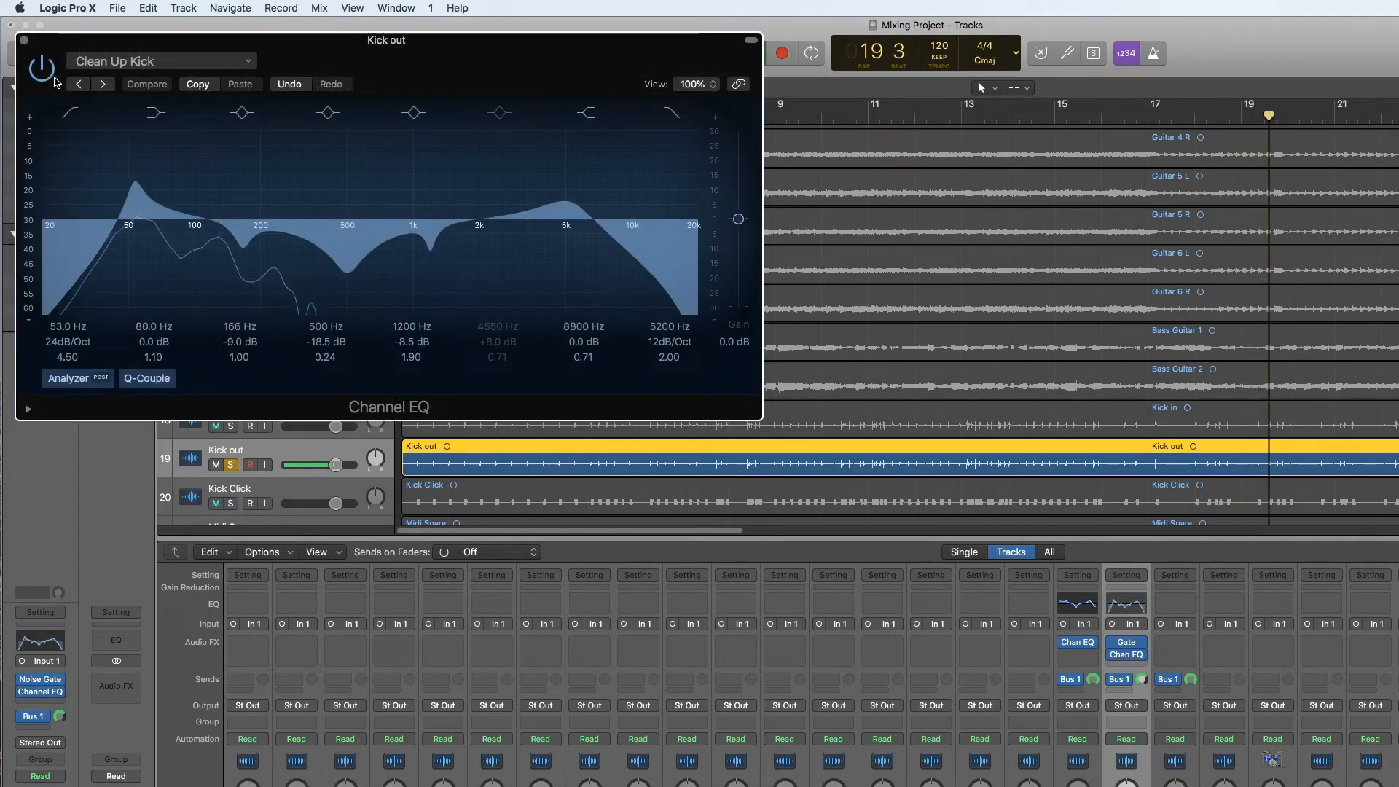
click(23, 40)
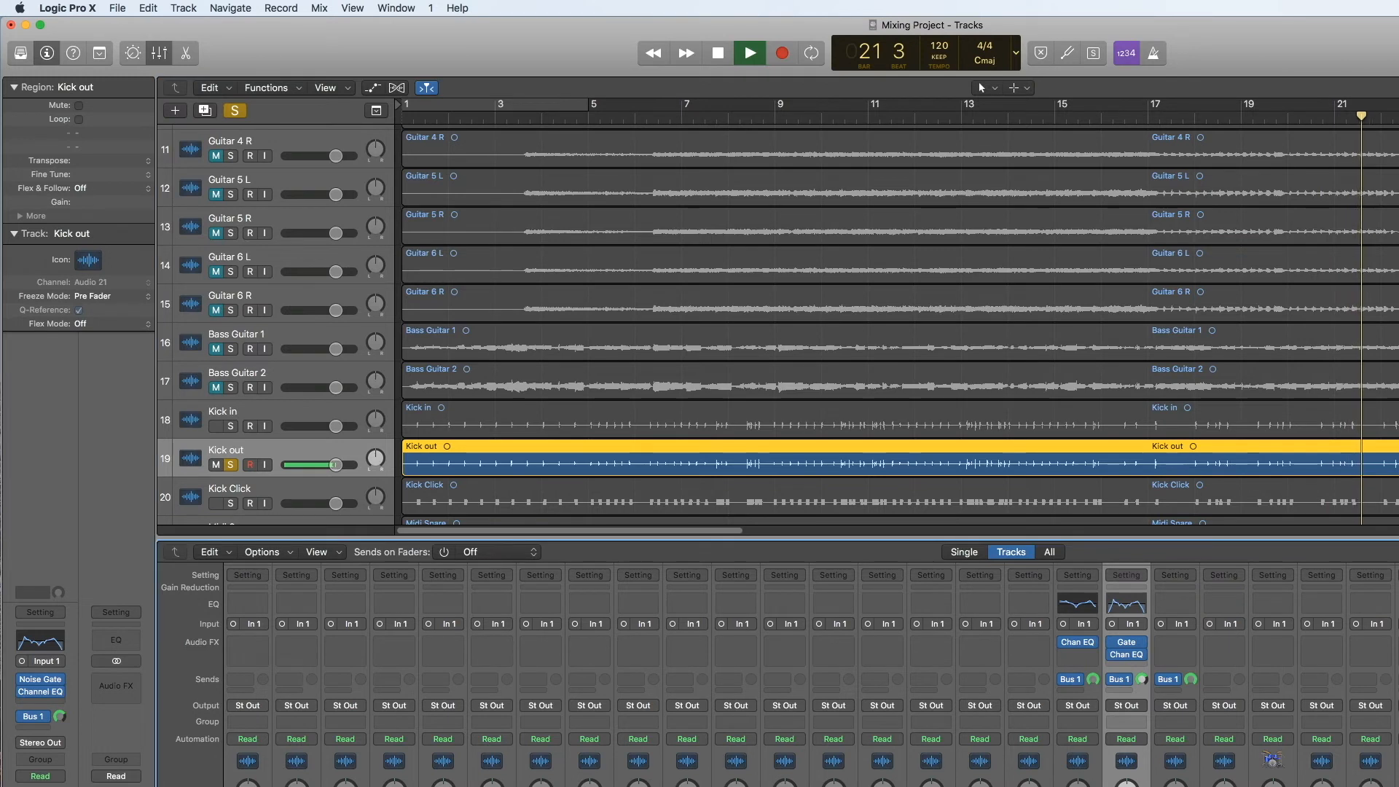
Step: Solo Kick in and Kick Click alongside Kick out, and lower the Kick in and Kick out volume faders
click(230, 425)
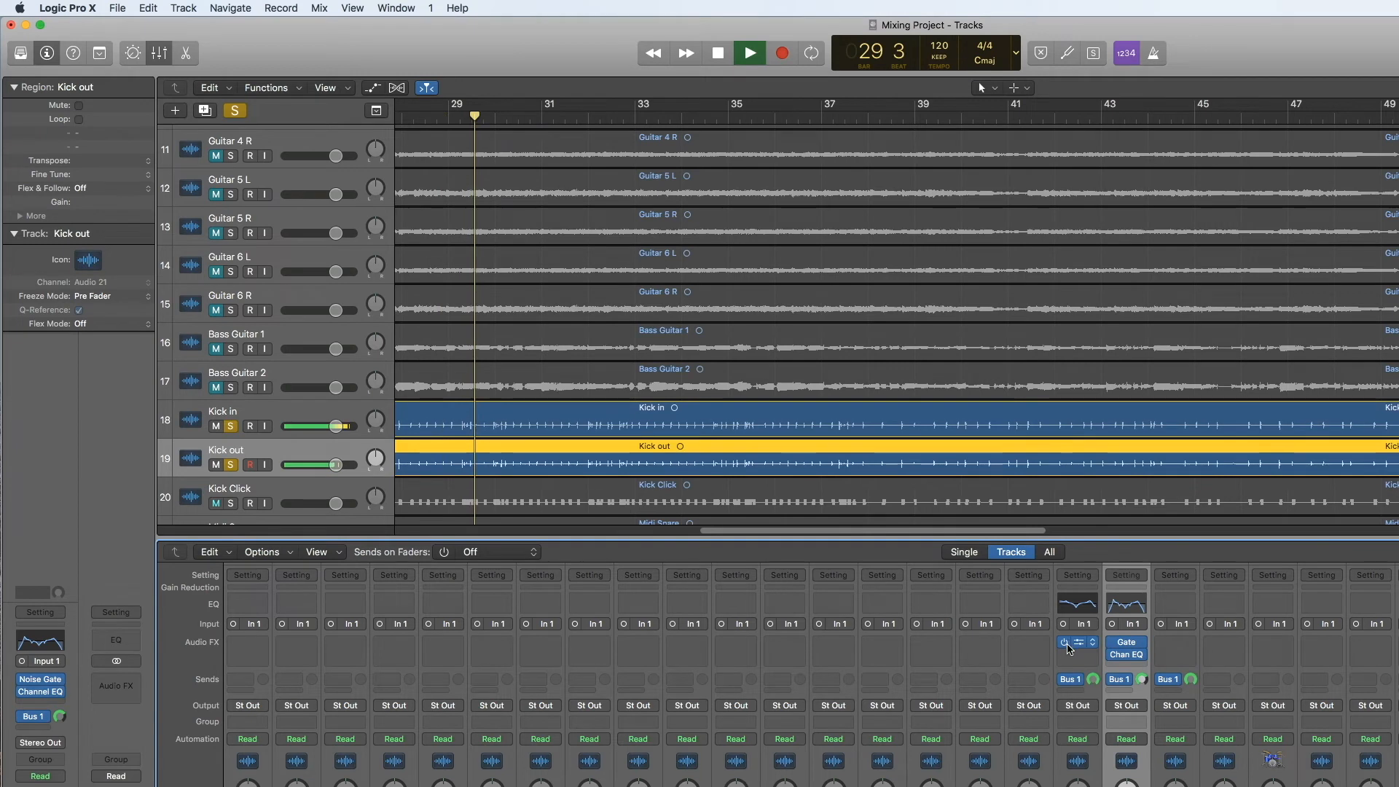
drag(336, 464, 319, 465)
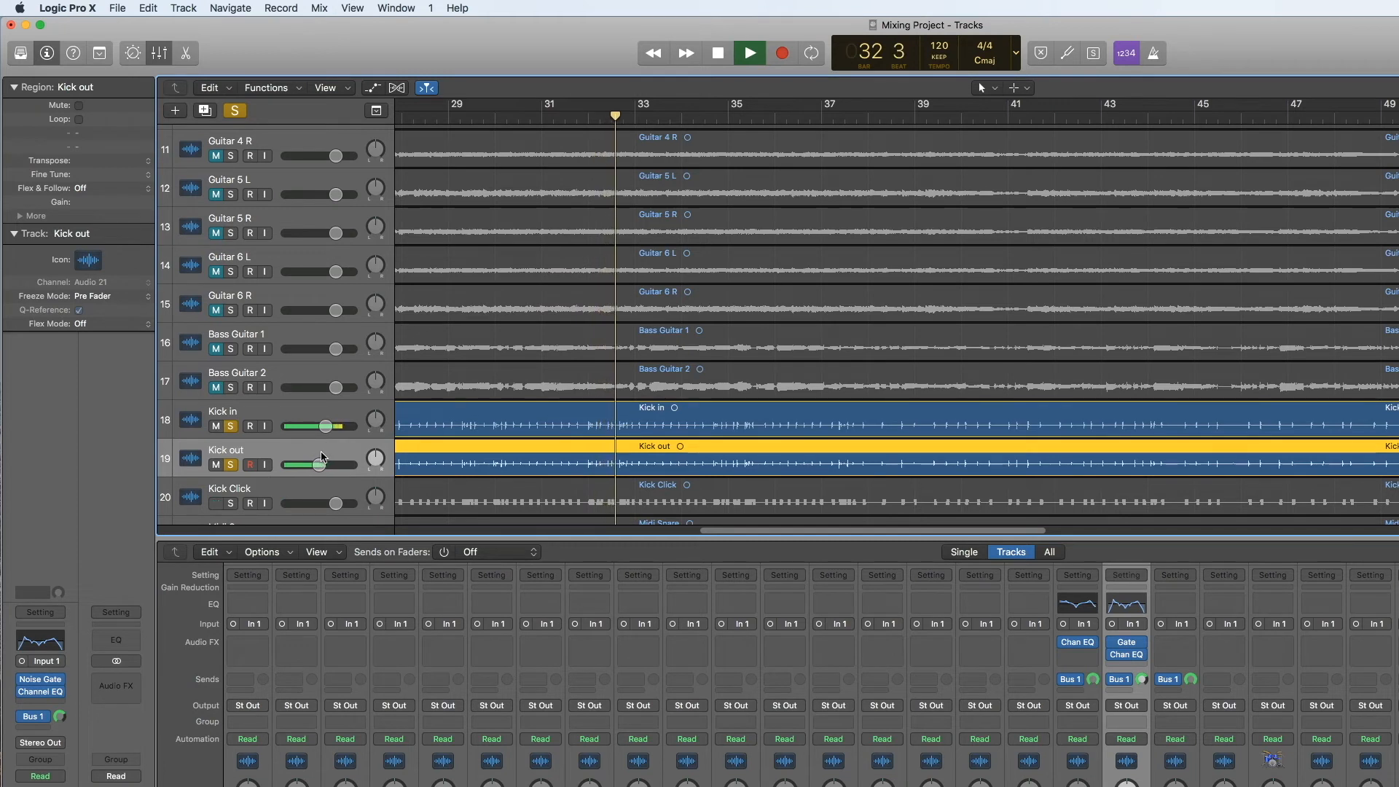
click(231, 503)
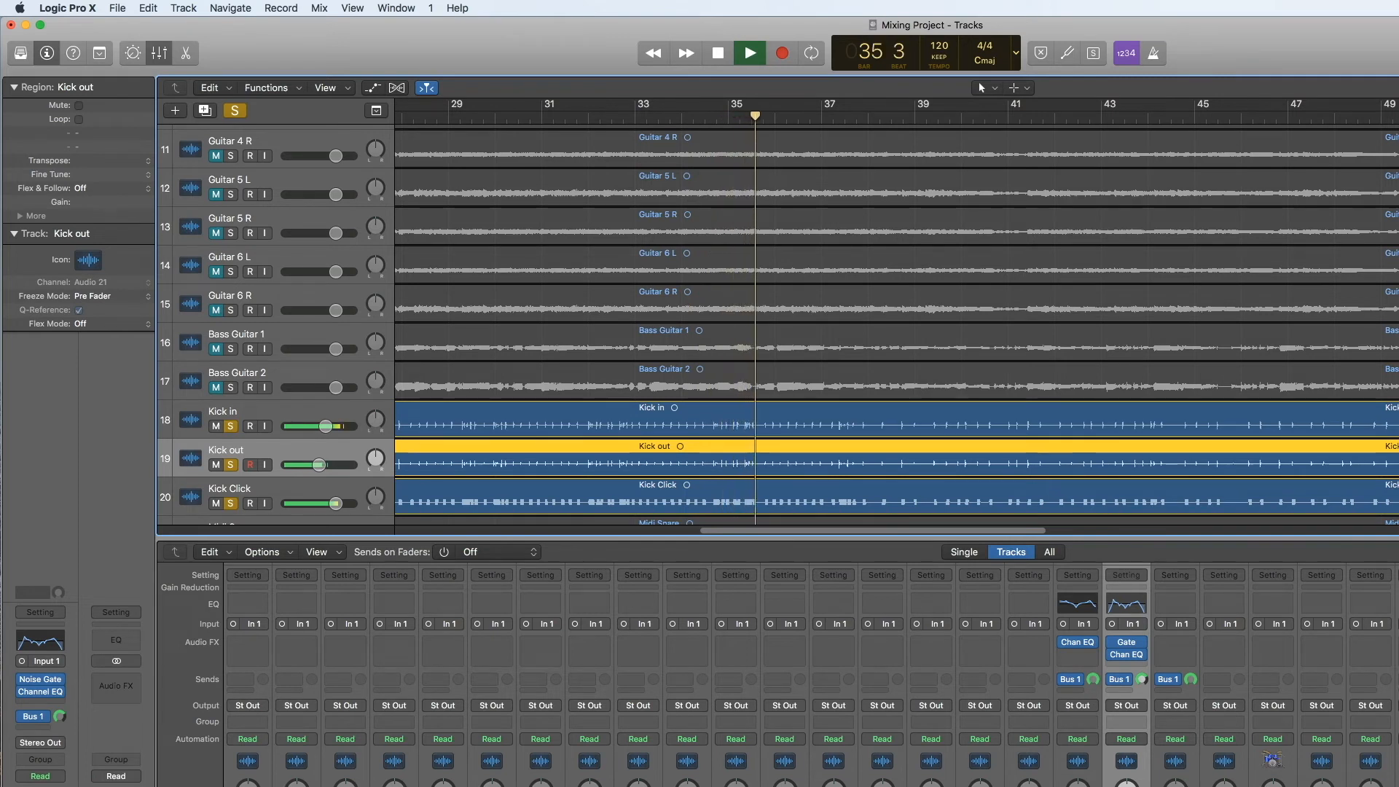
Step: Insert a Channel EQ on the Kick Click track and load the Punchy Kick drum preset
click(1179, 646)
click(1175, 610)
click(1173, 606)
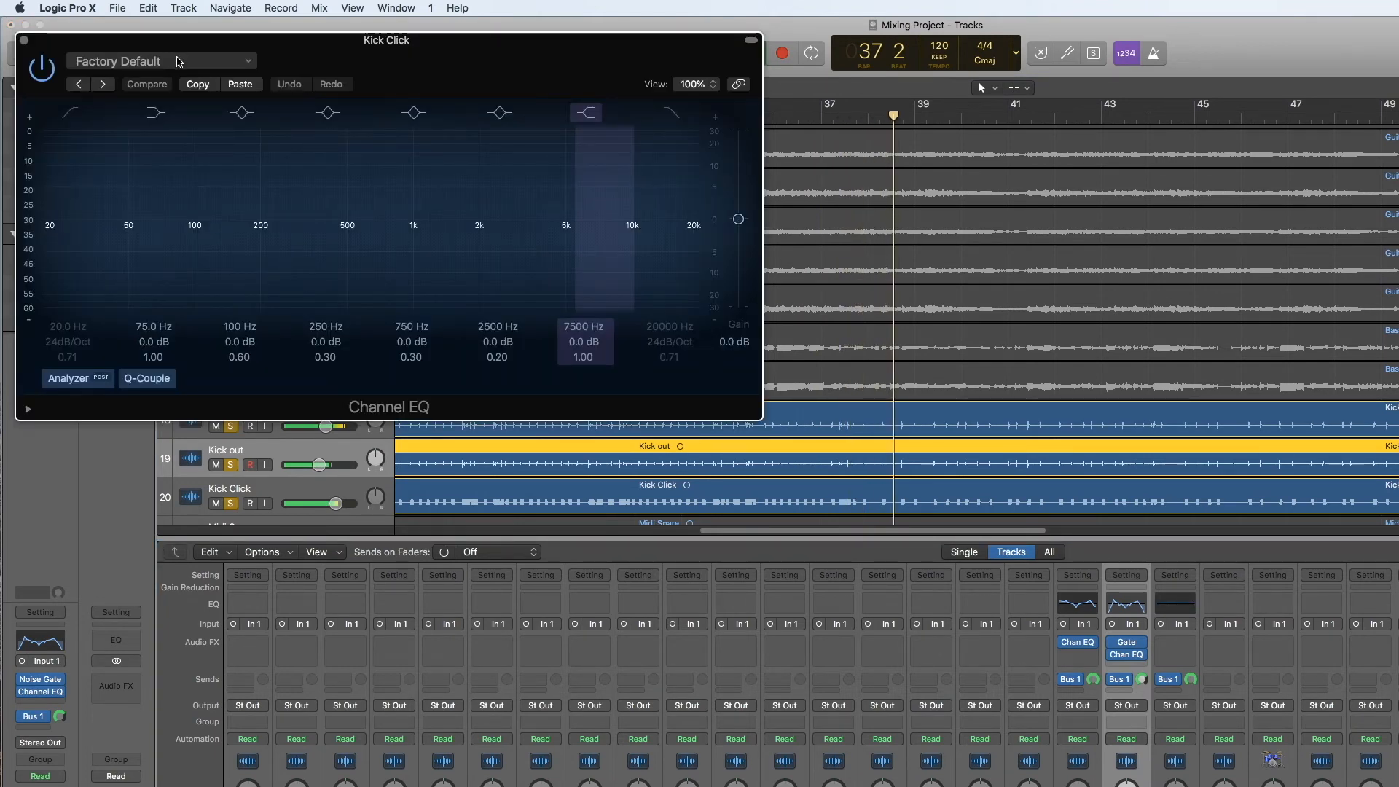
click(163, 61)
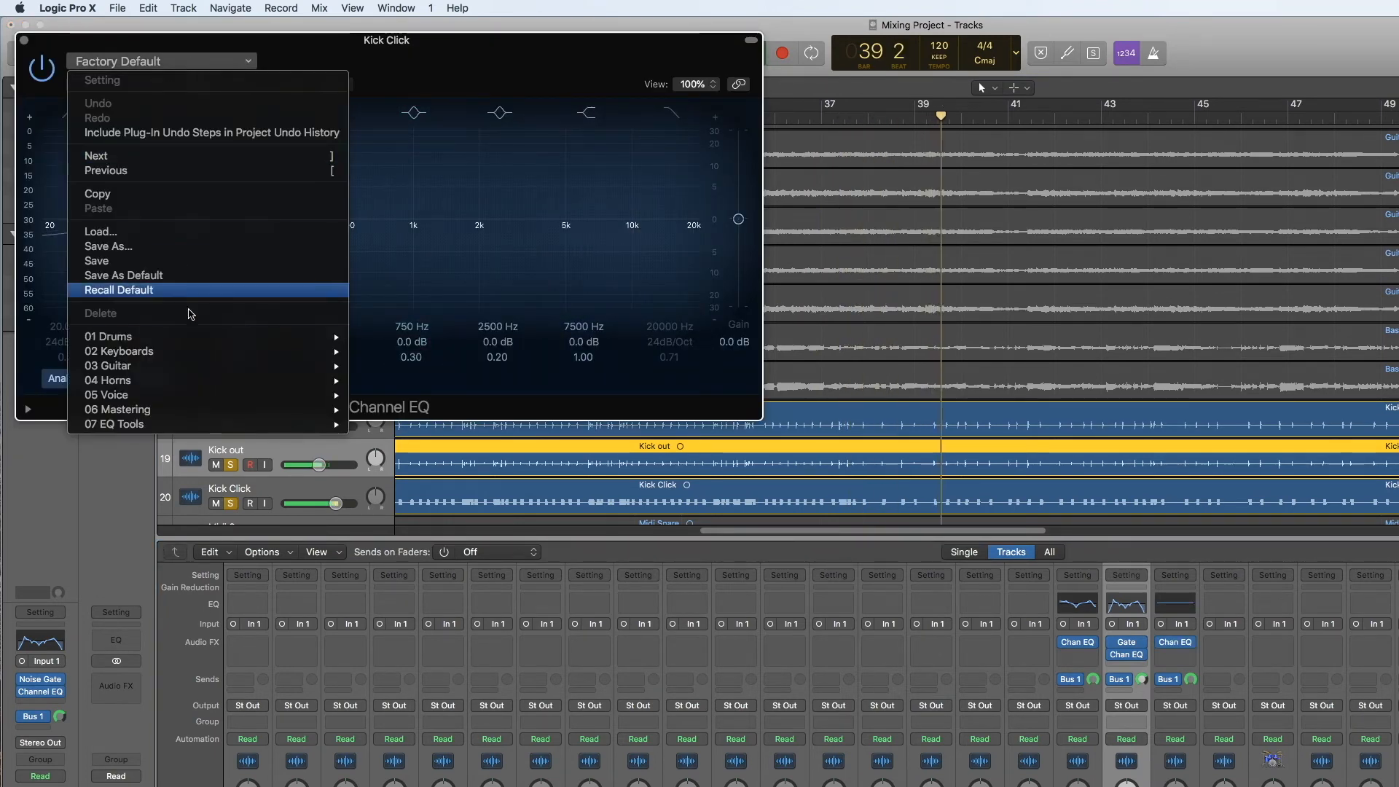
mouse_move(219, 336)
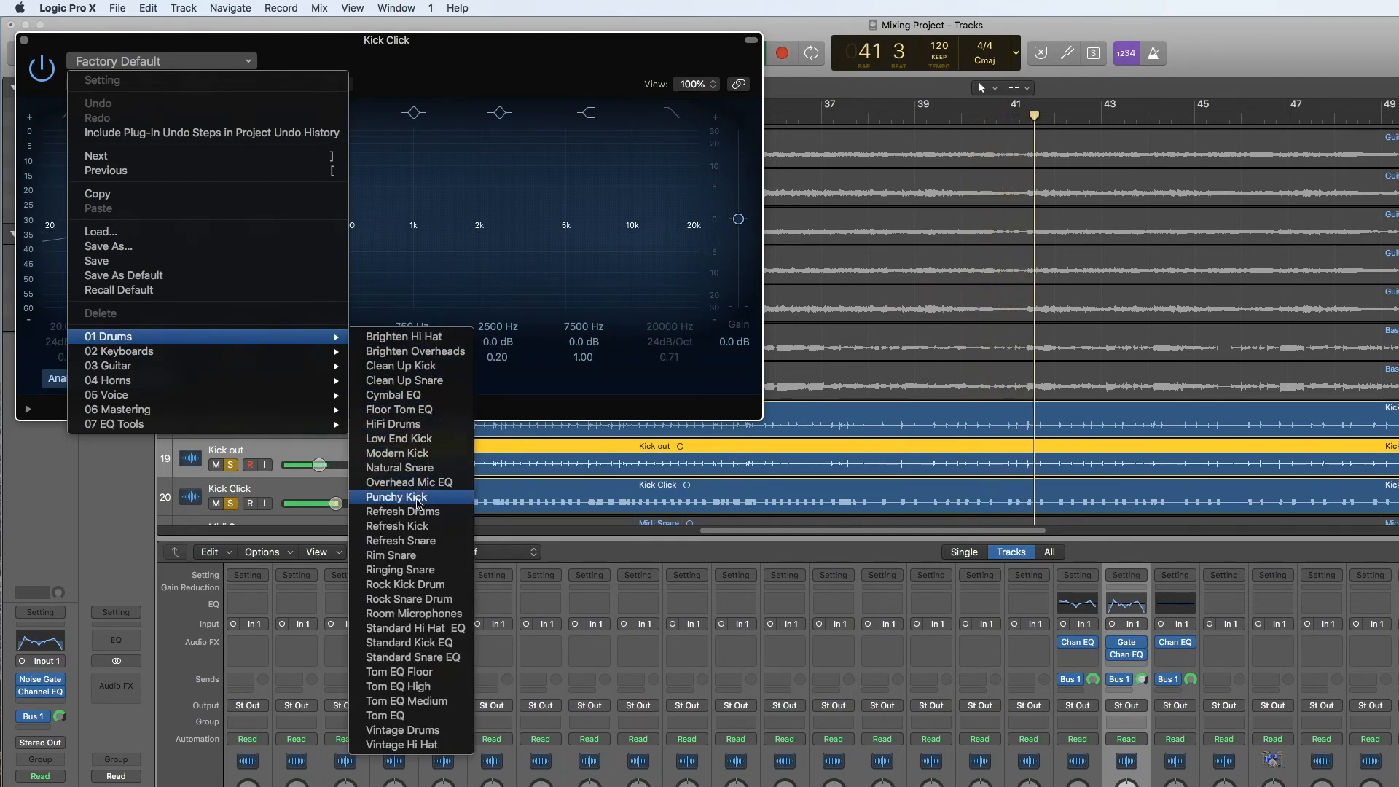
click(419, 497)
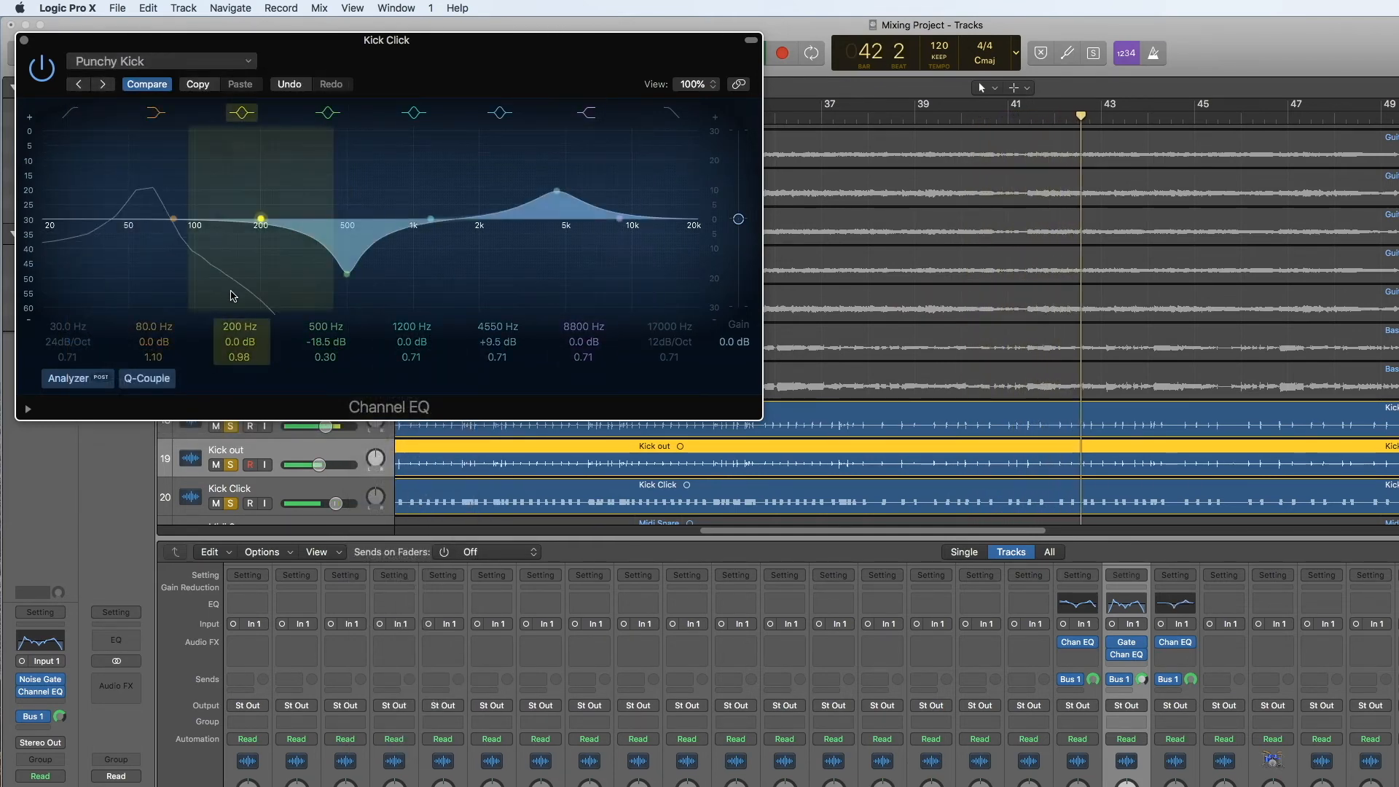
Step: Set Kick Click's low shelf to 61 Hz at -10 dB, and unsolo Kick in and Kick out to hear Kick Click alone
drag(173, 220, 148, 260)
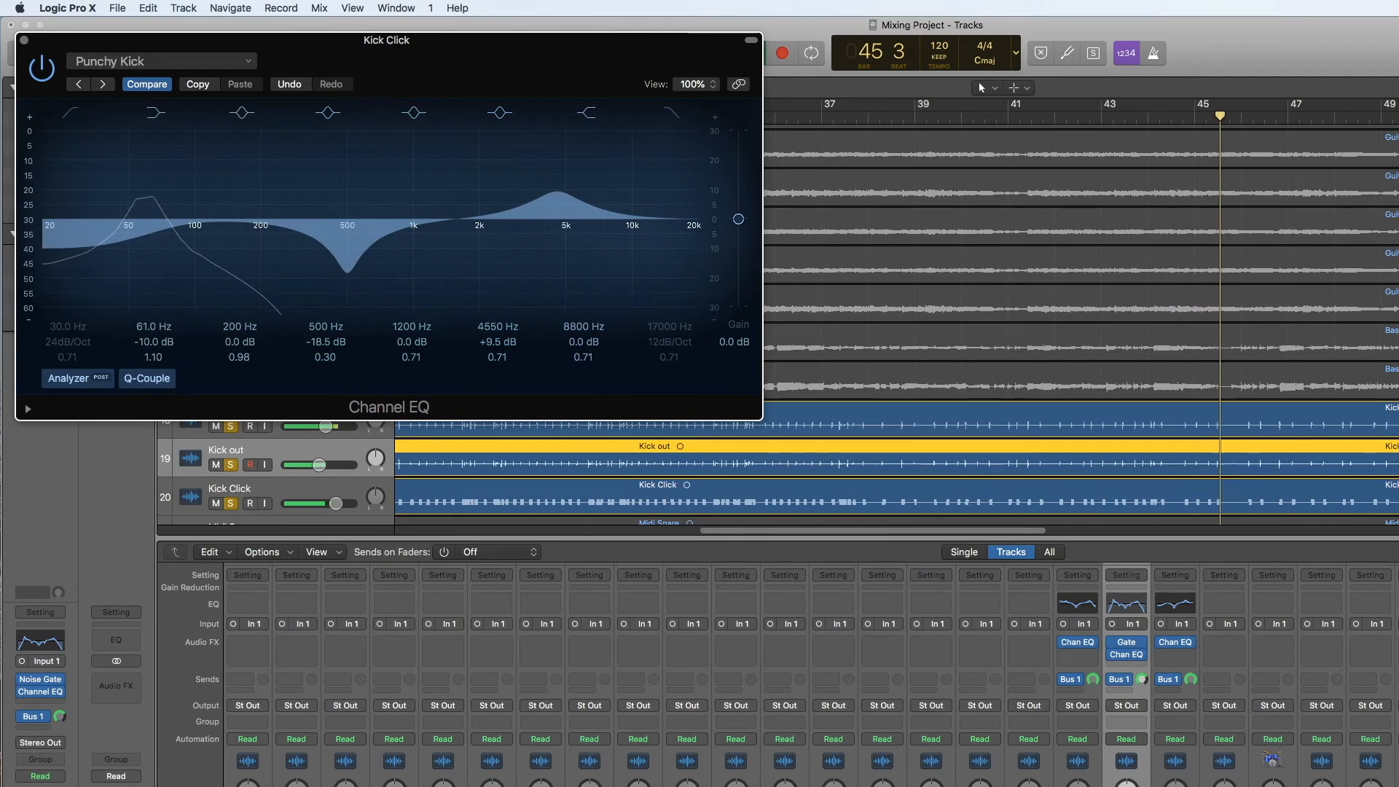
click(1175, 642)
click(1136, 786)
click(1087, 786)
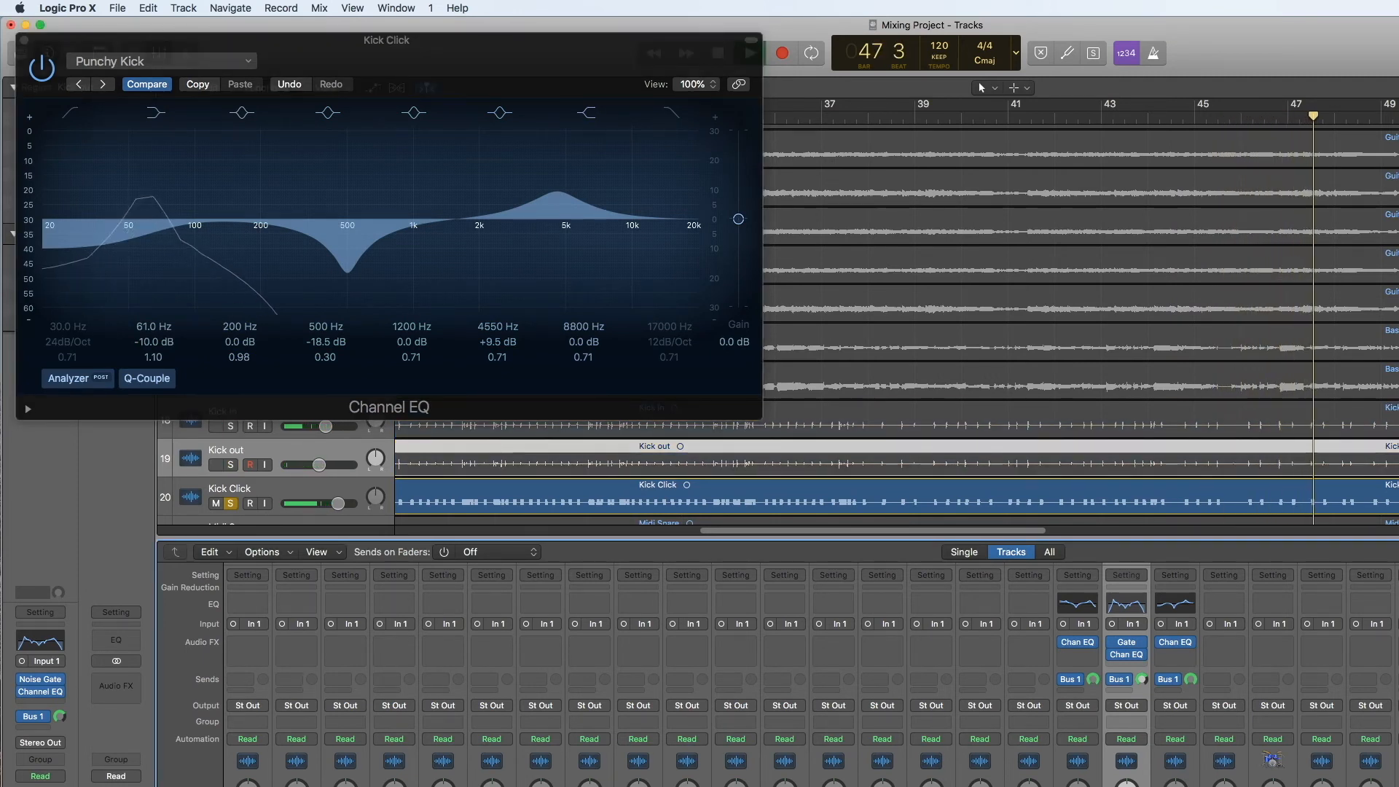
Step: Set Kick Click's high shelf to 3250 Hz at -20.5 dB and low shelf to 53 Hz at -3 dB, comparing with the EQ bypassed before closing it
drag(662, 224, 560, 306)
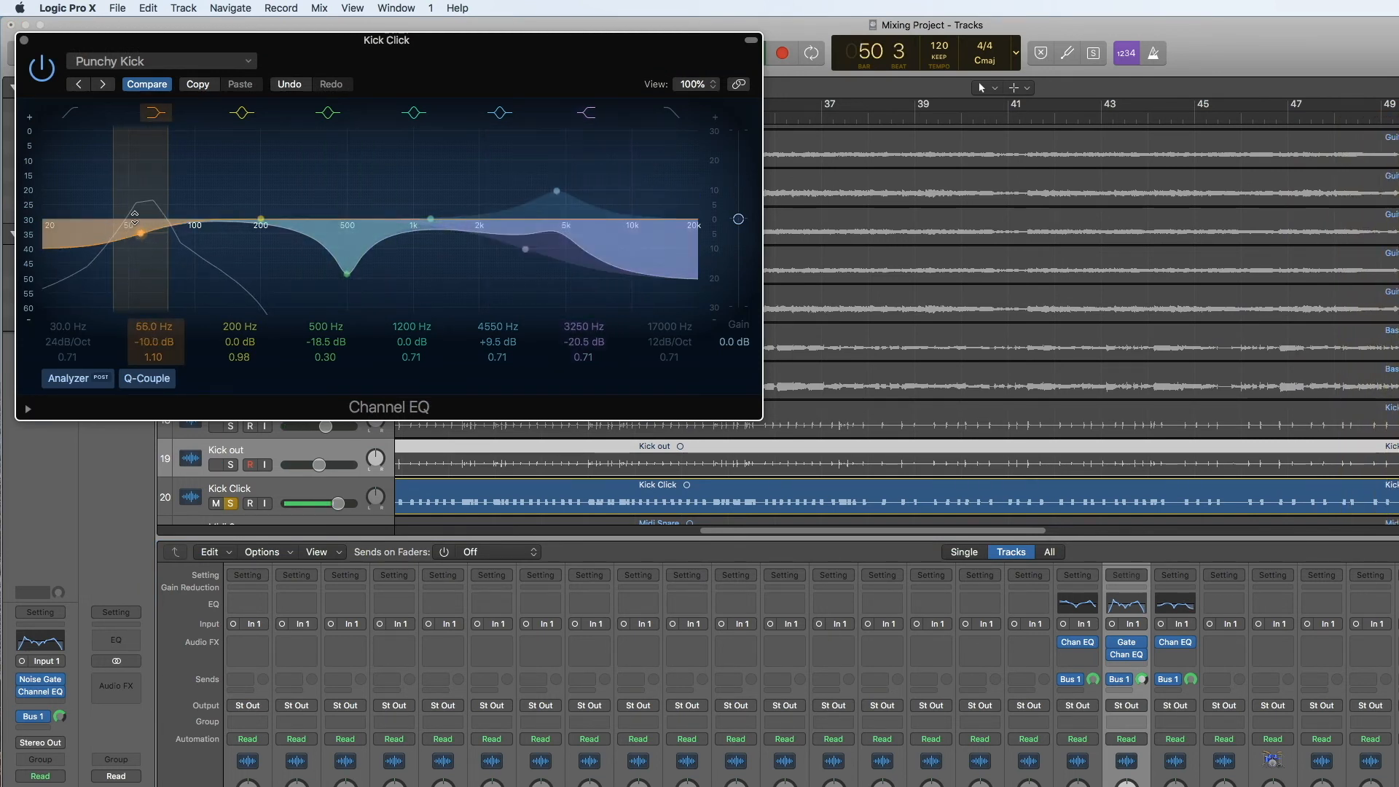
click(39, 67)
click(38, 67)
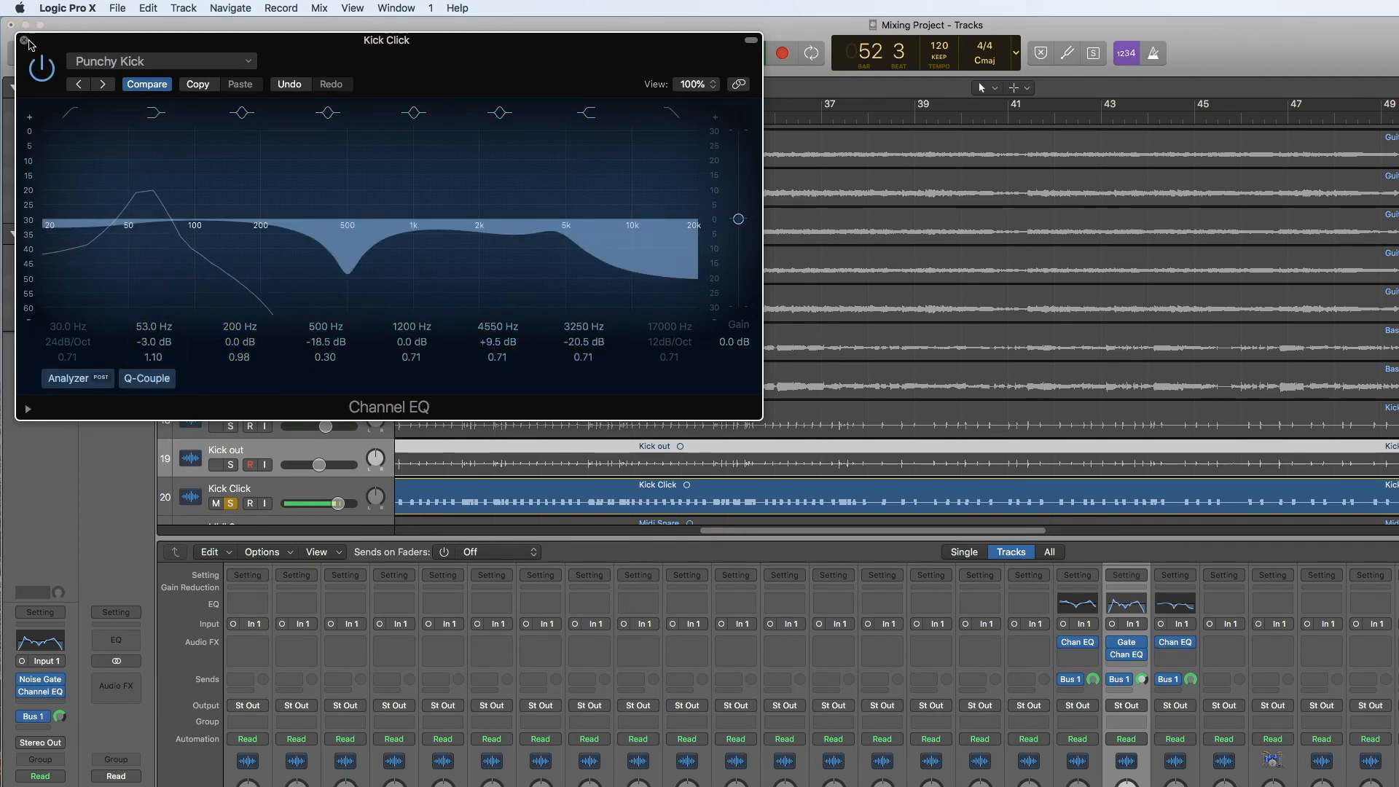
click(25, 41)
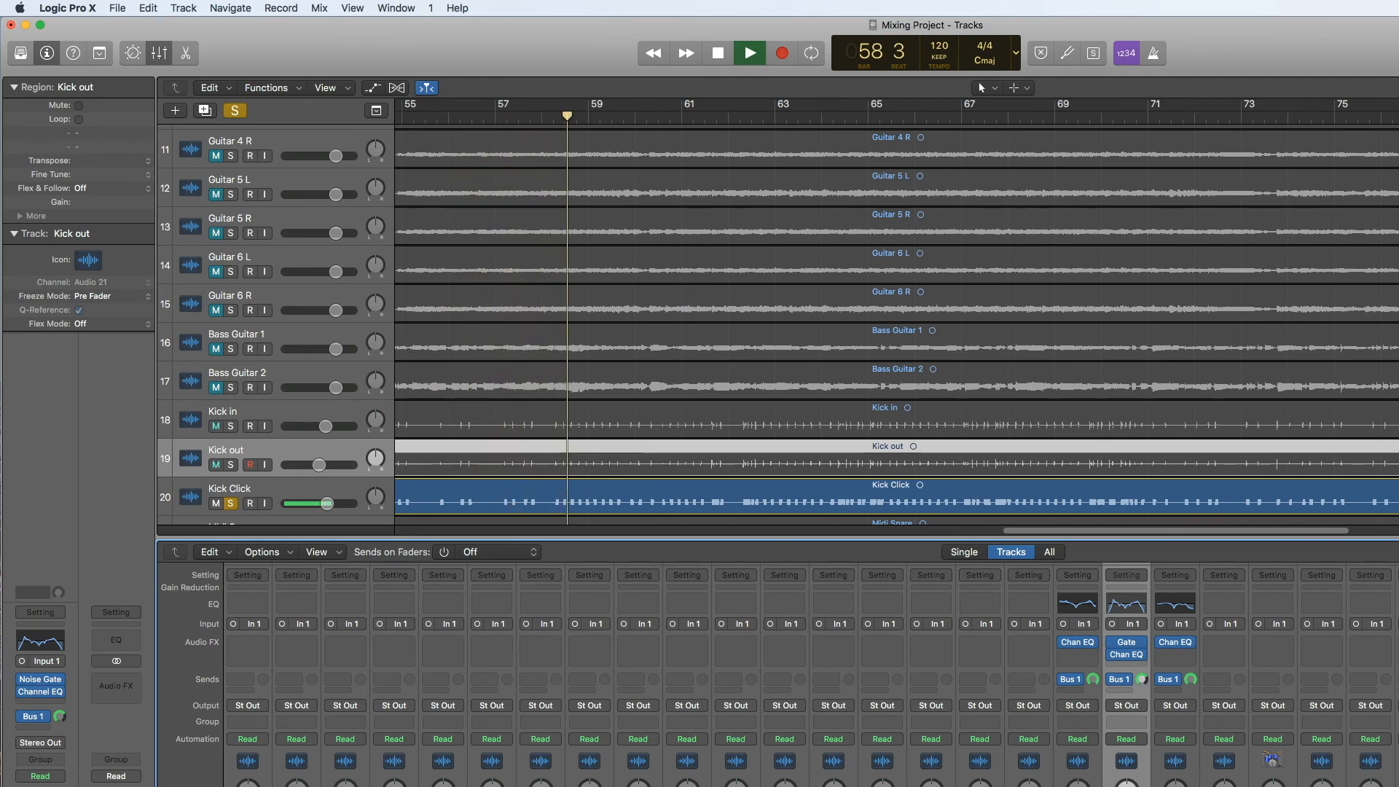
Step: Lower Kick Click's volume fader slightly and solo Kick in and Kick out alongside it
click(230, 427)
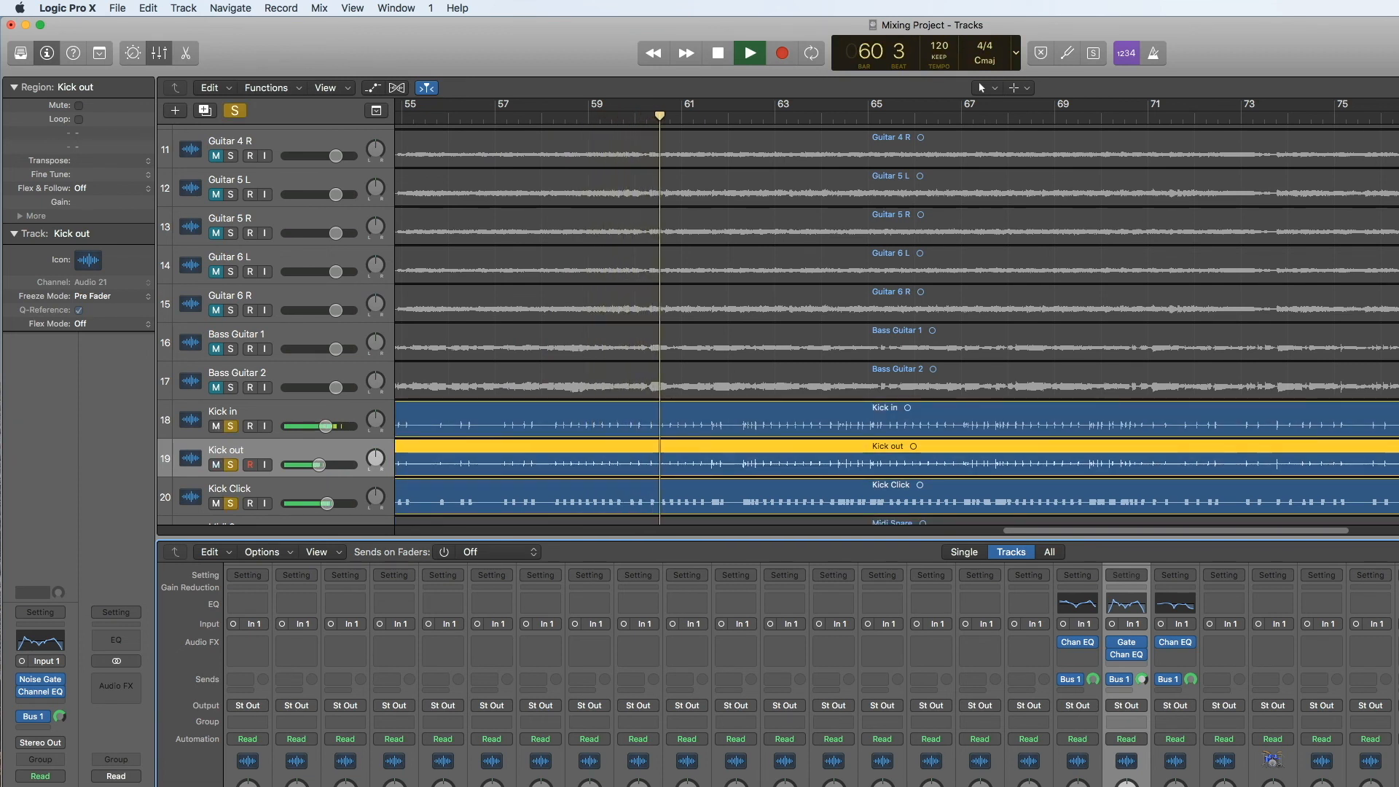